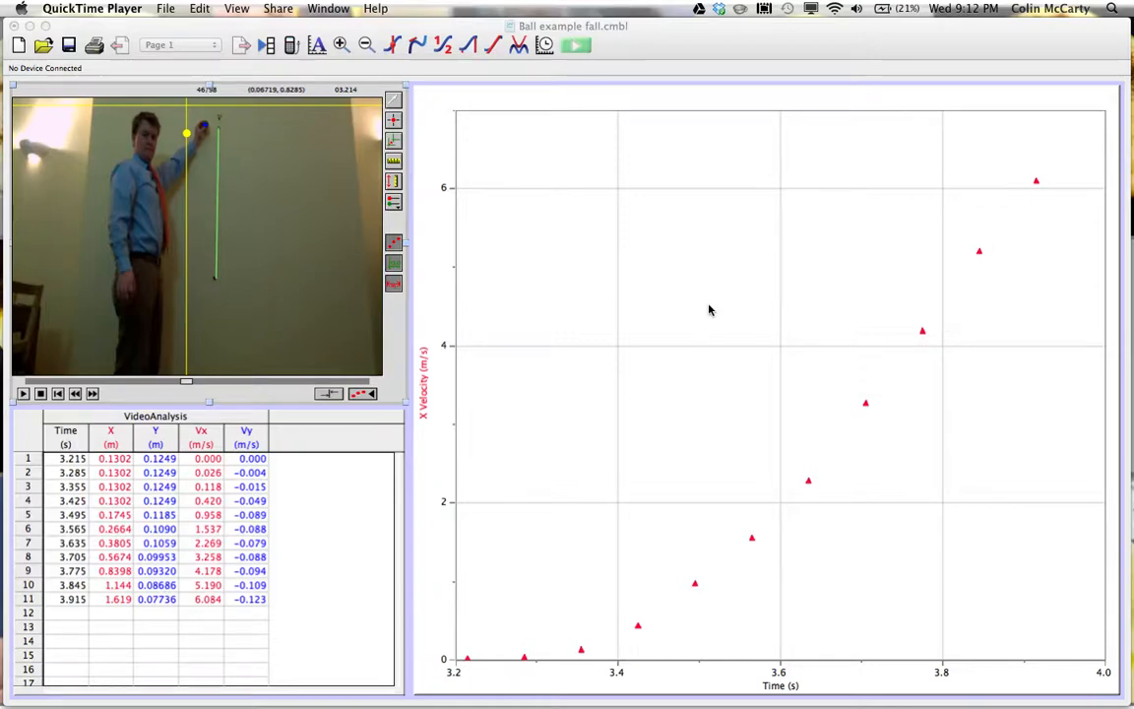
Close the Ball example fall file and save its changes.
click(715, 268)
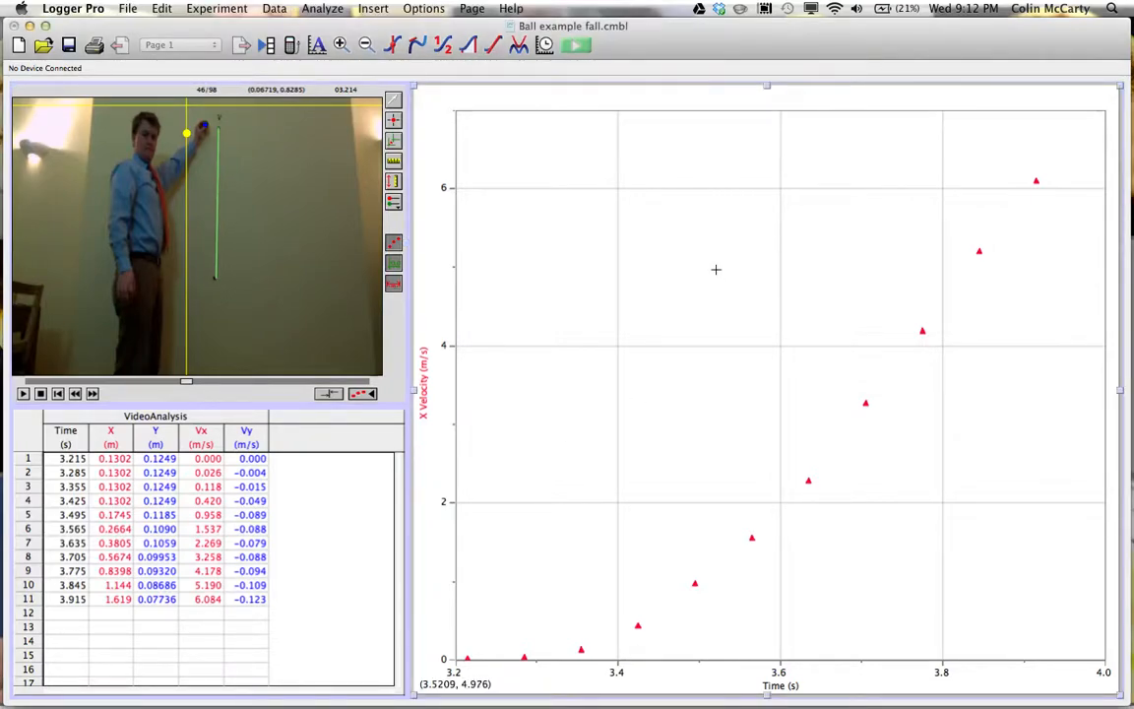
key(super+w)
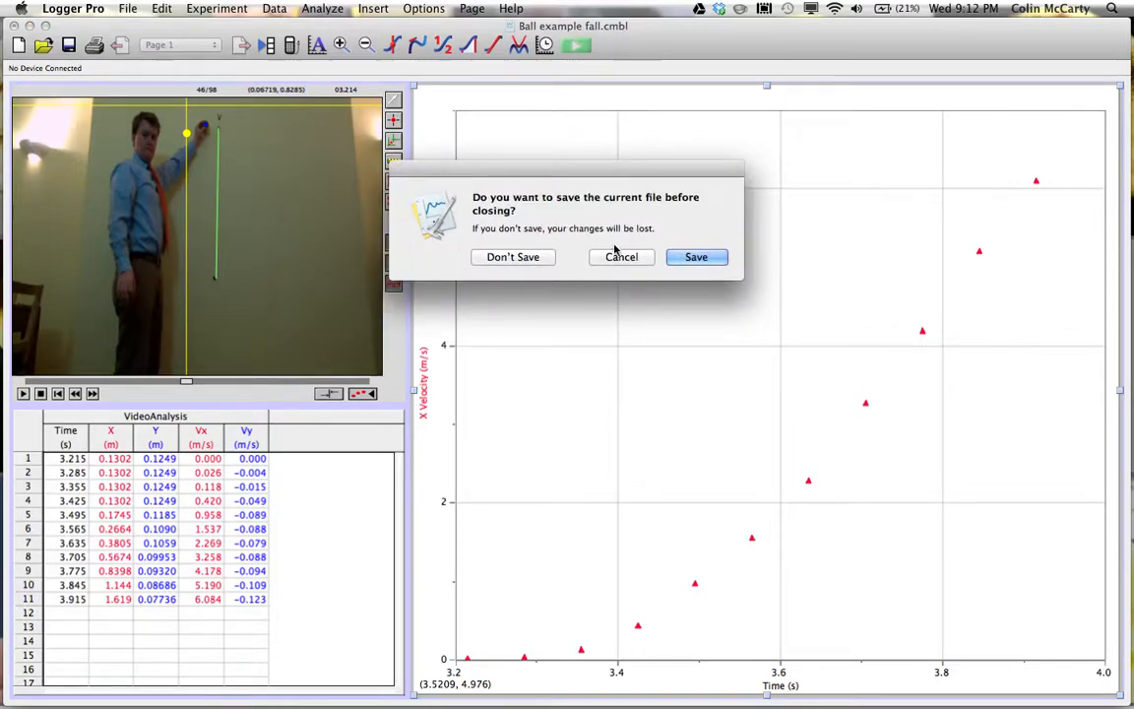
click(692, 255)
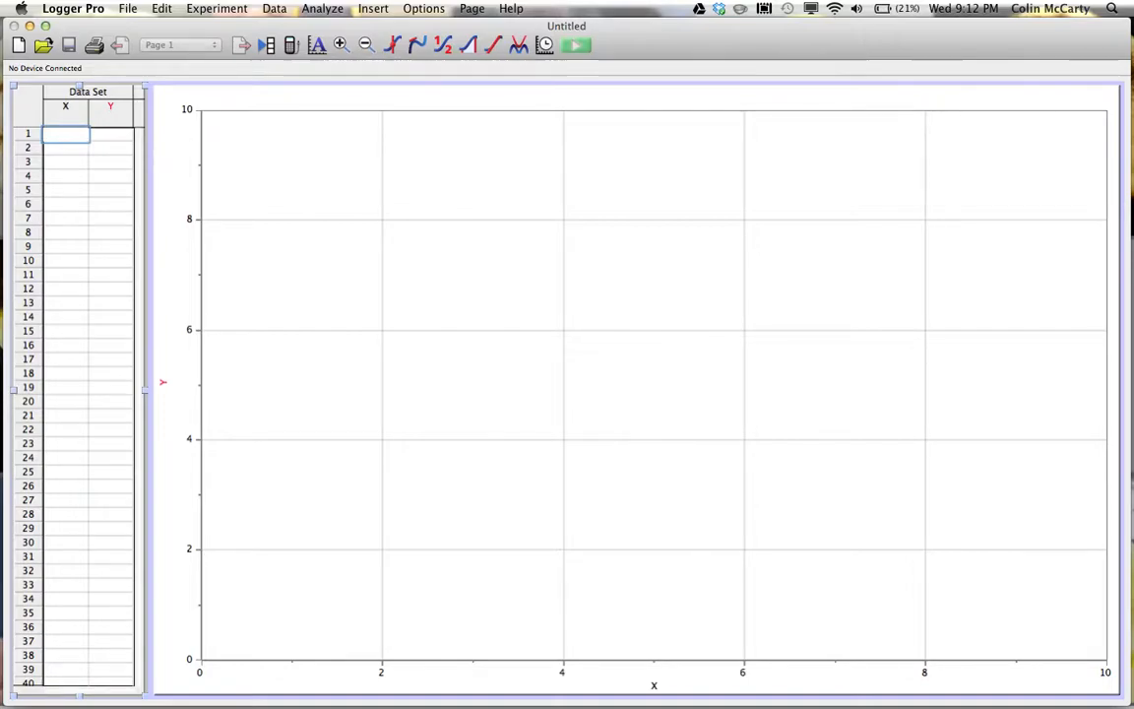
Insert a video capture at 1024 x 768 resolution with the Built-in Microphone as the sound source.
click(376, 9)
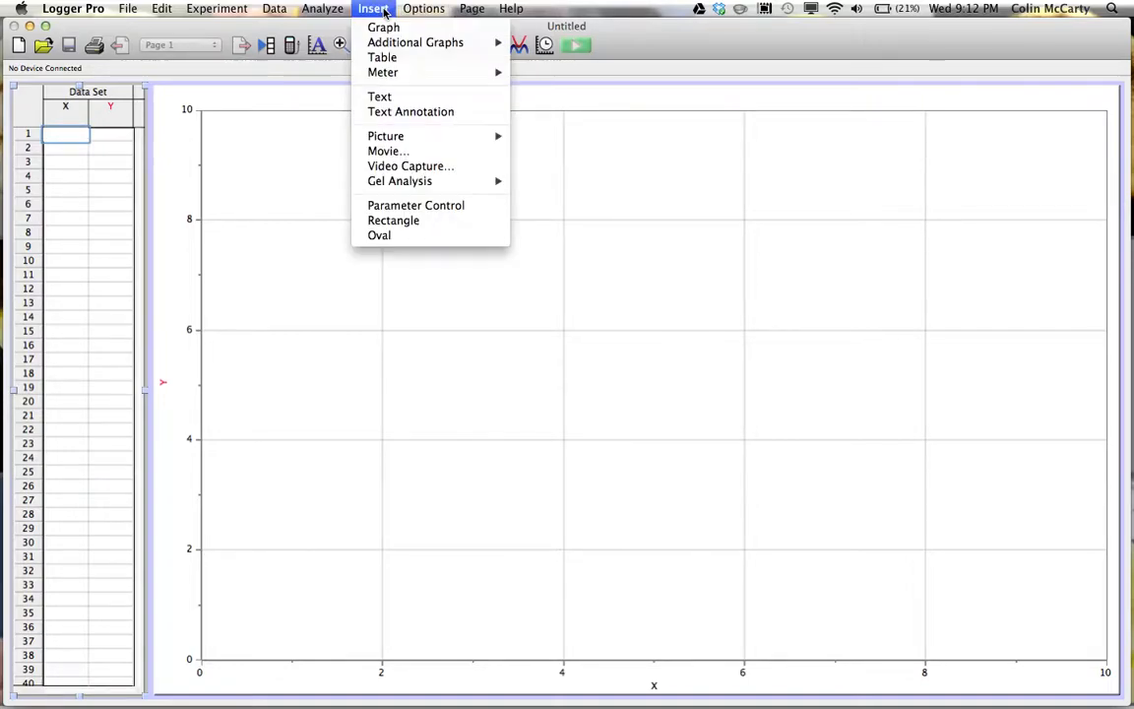
click(418, 166)
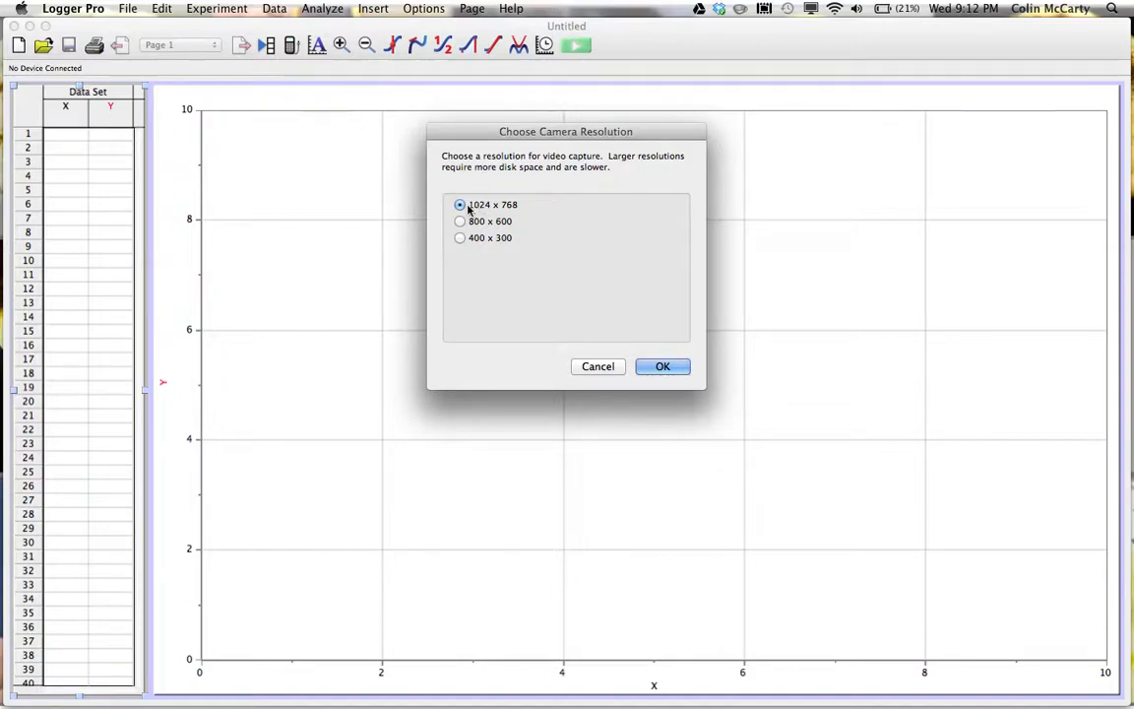
click(662, 367)
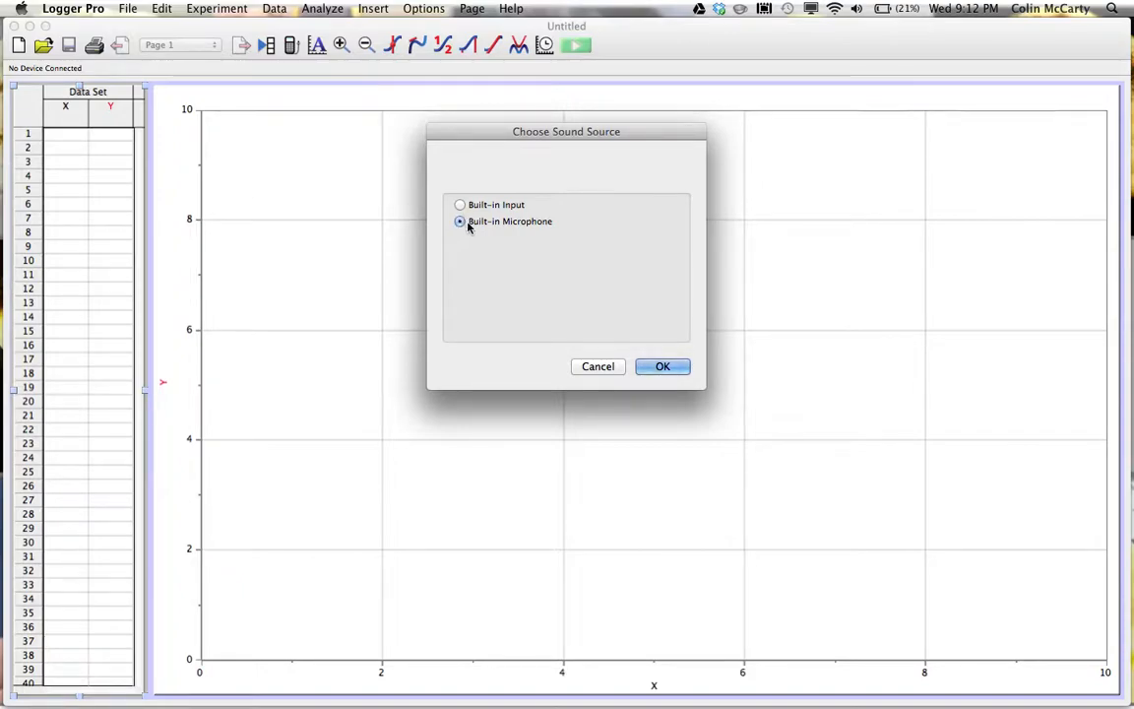
click(668, 366)
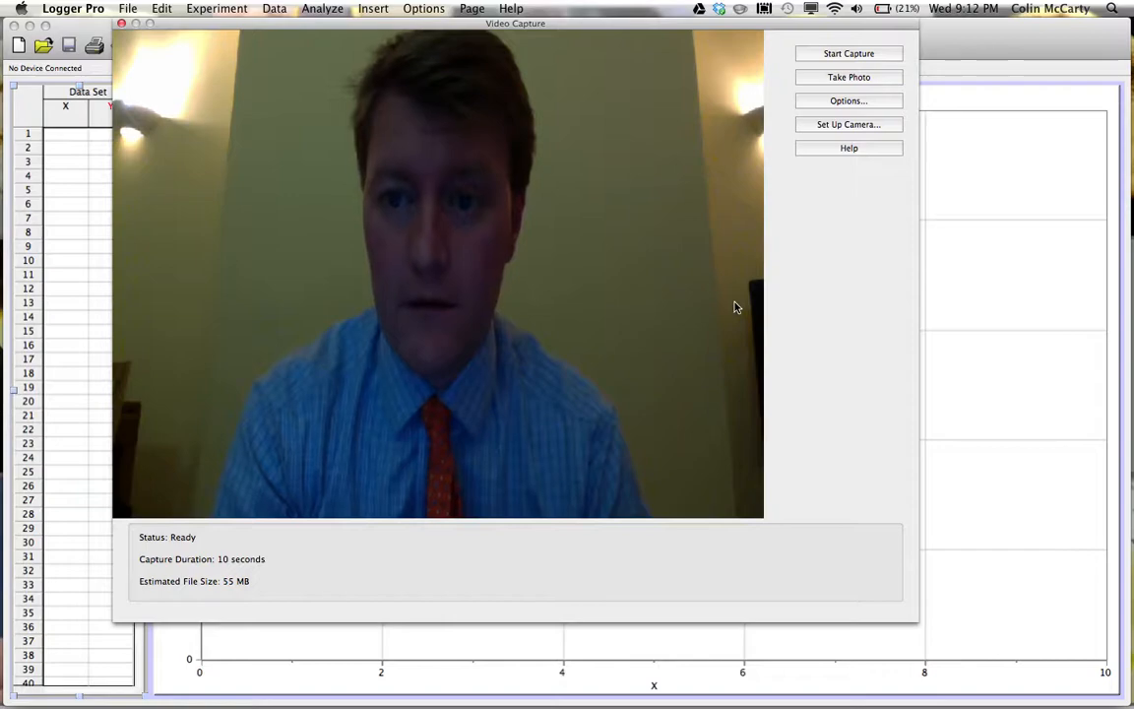
Set the camera's MPEG-4 compression quality to Best, keeping Video Capture Only with a 10-second duration.
click(853, 105)
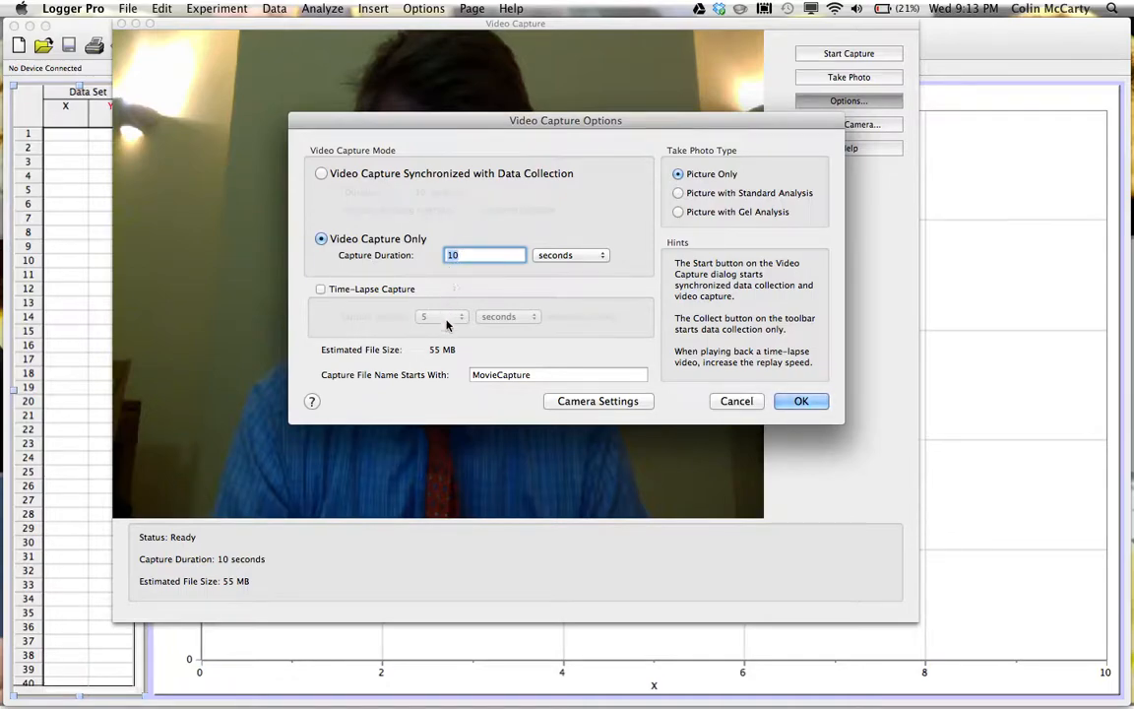
click(568, 403)
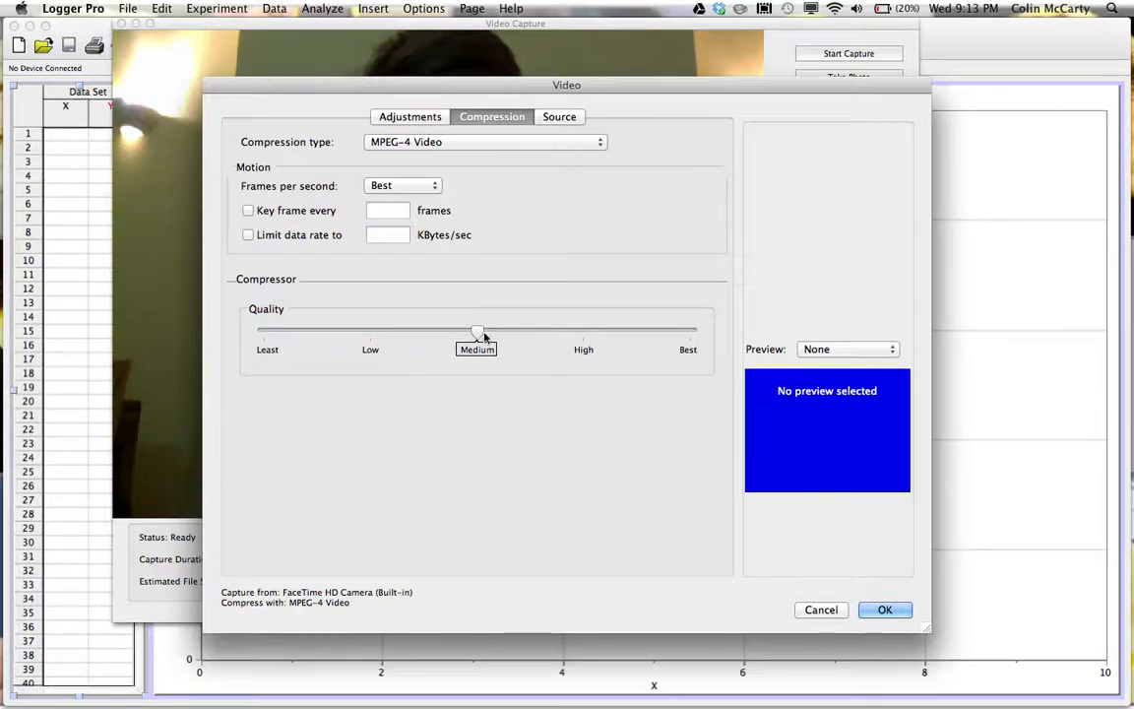
drag(502, 337, 696, 337)
click(873, 609)
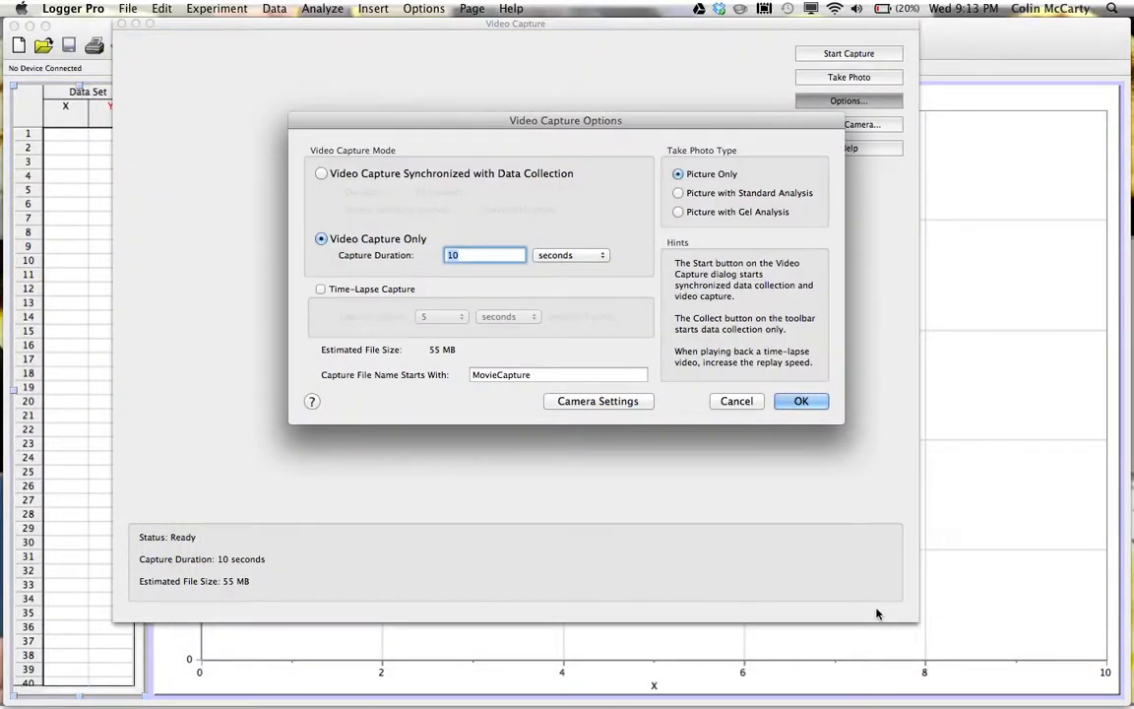
click(800, 401)
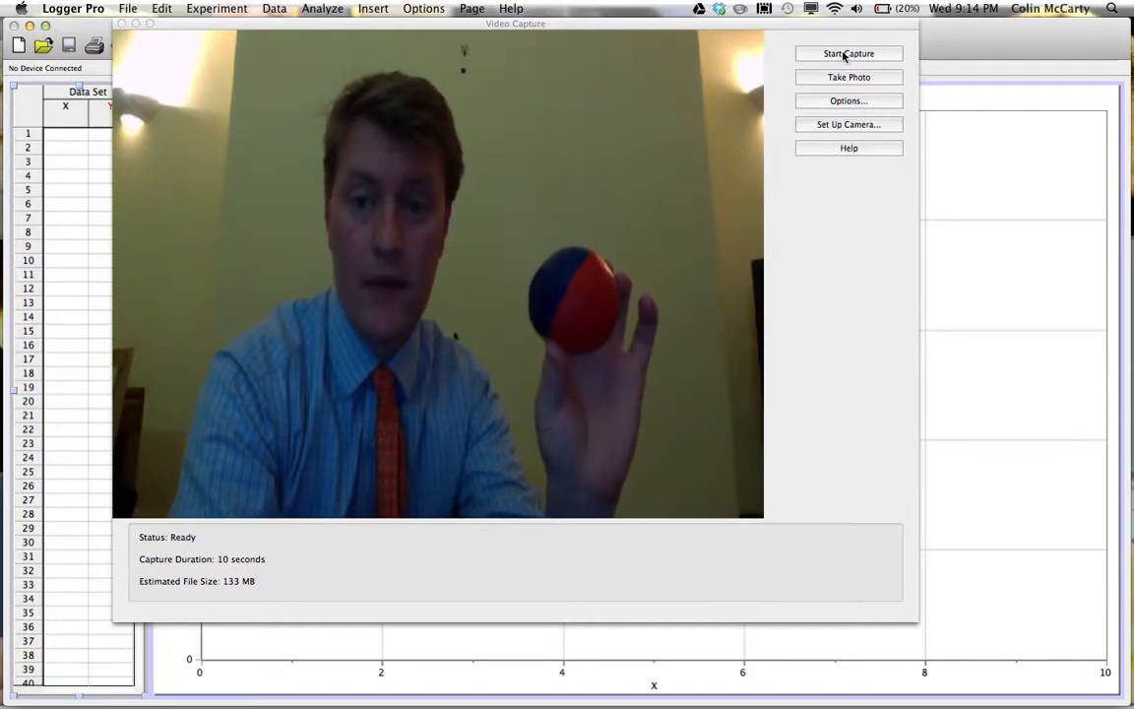
Record a video of the ball being dropped in front of the wall marks and close the capture window.
click(844, 54)
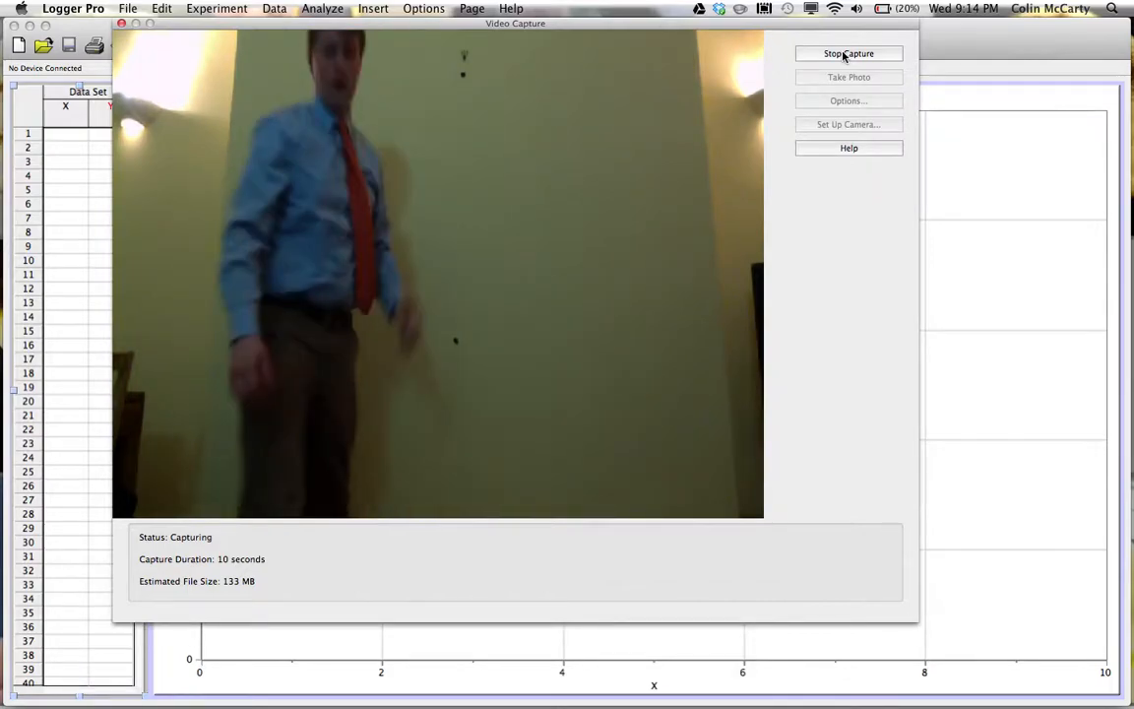
click(846, 55)
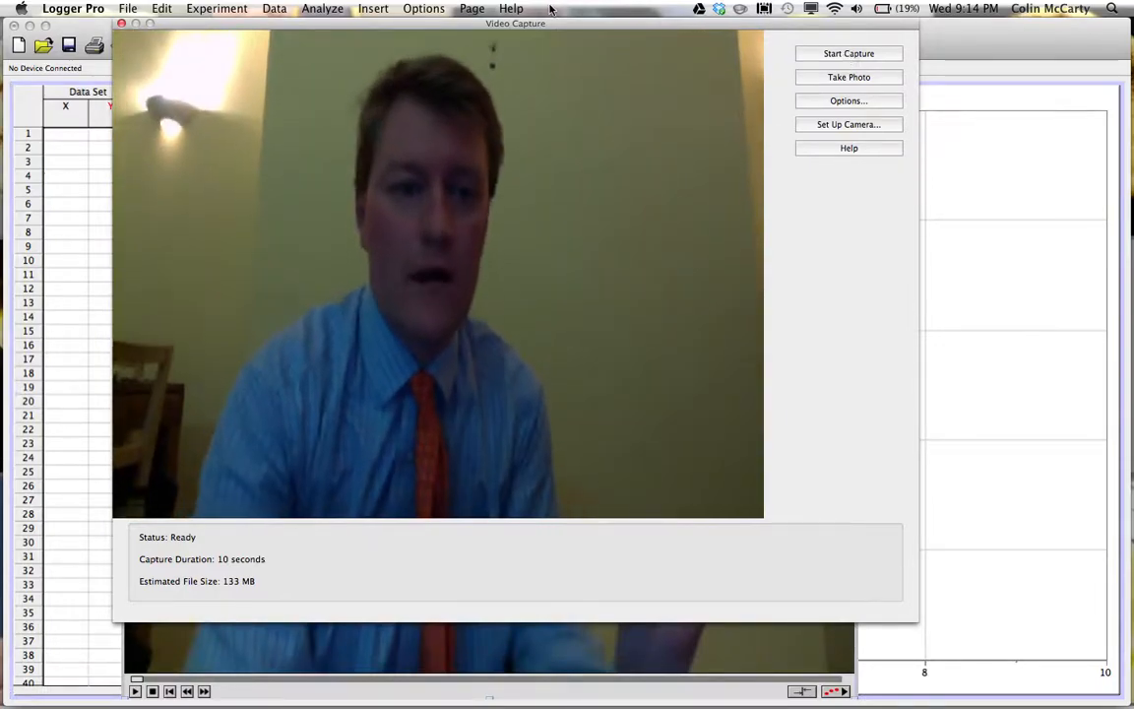
click(121, 25)
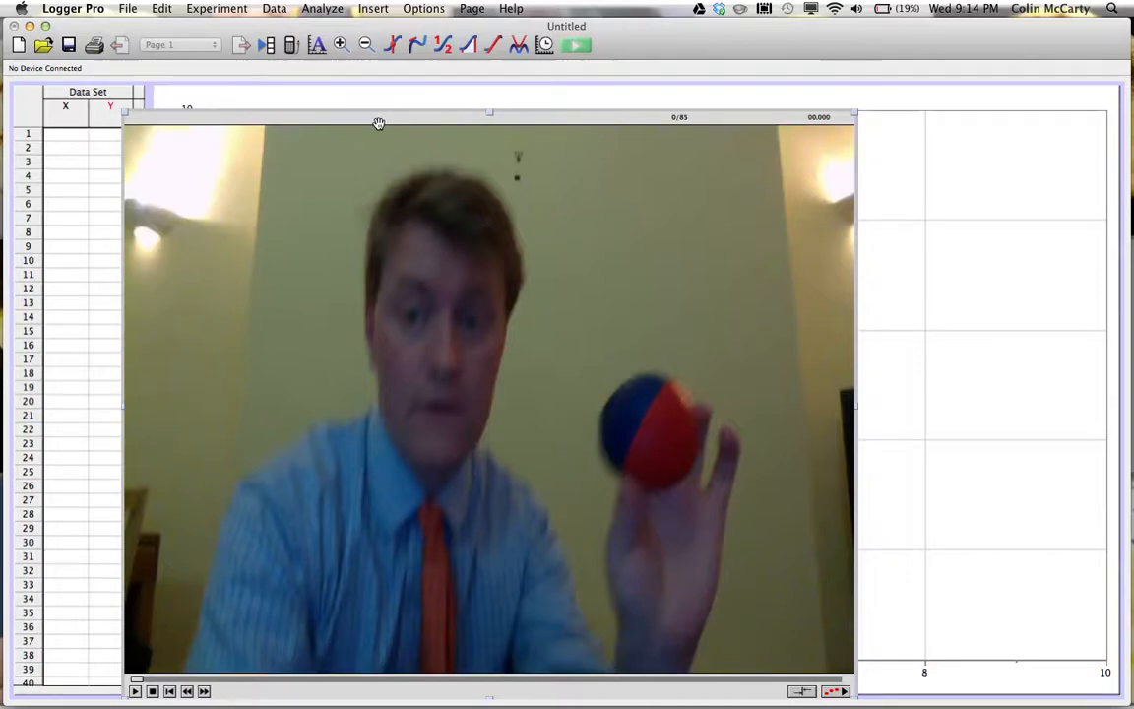
Move the captured movie clear of the data table and play back the ball drop.
drag(615, 118, 780, 106)
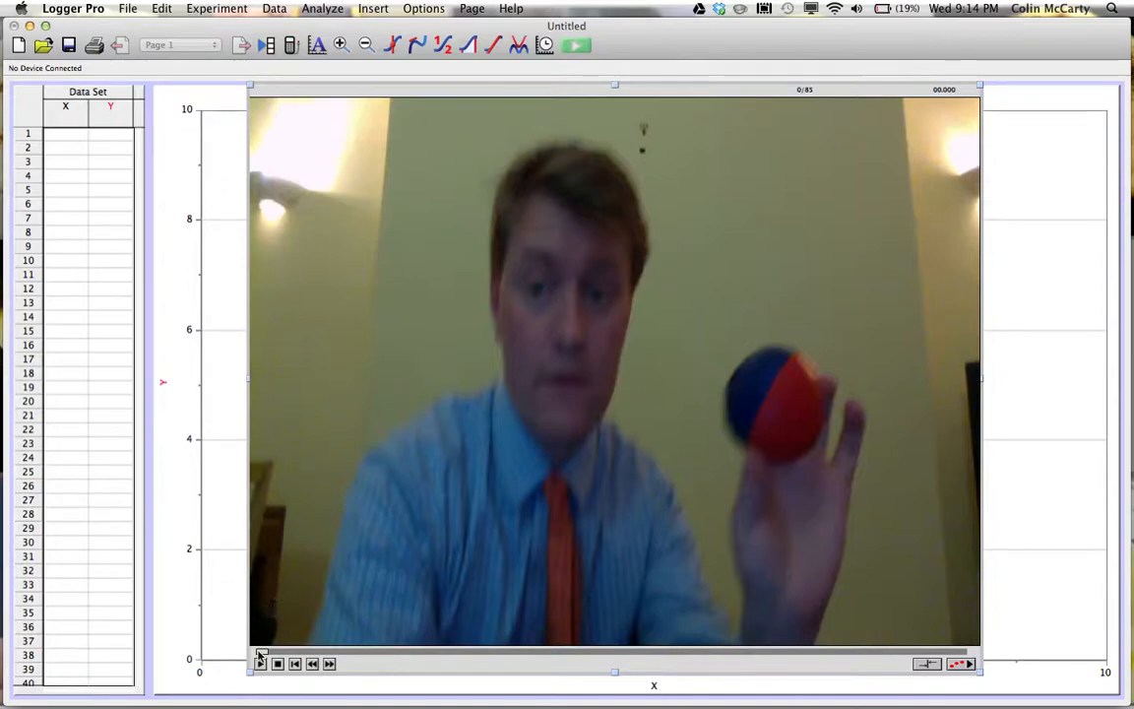
drag(261, 652, 488, 651)
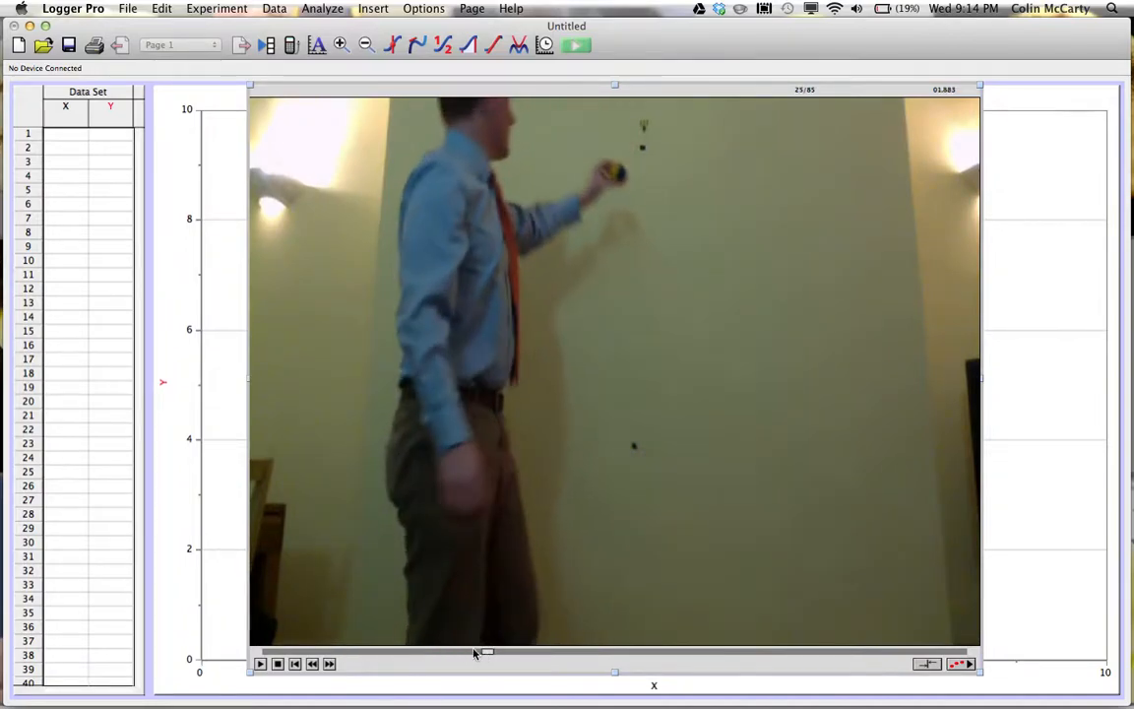
click(261, 665)
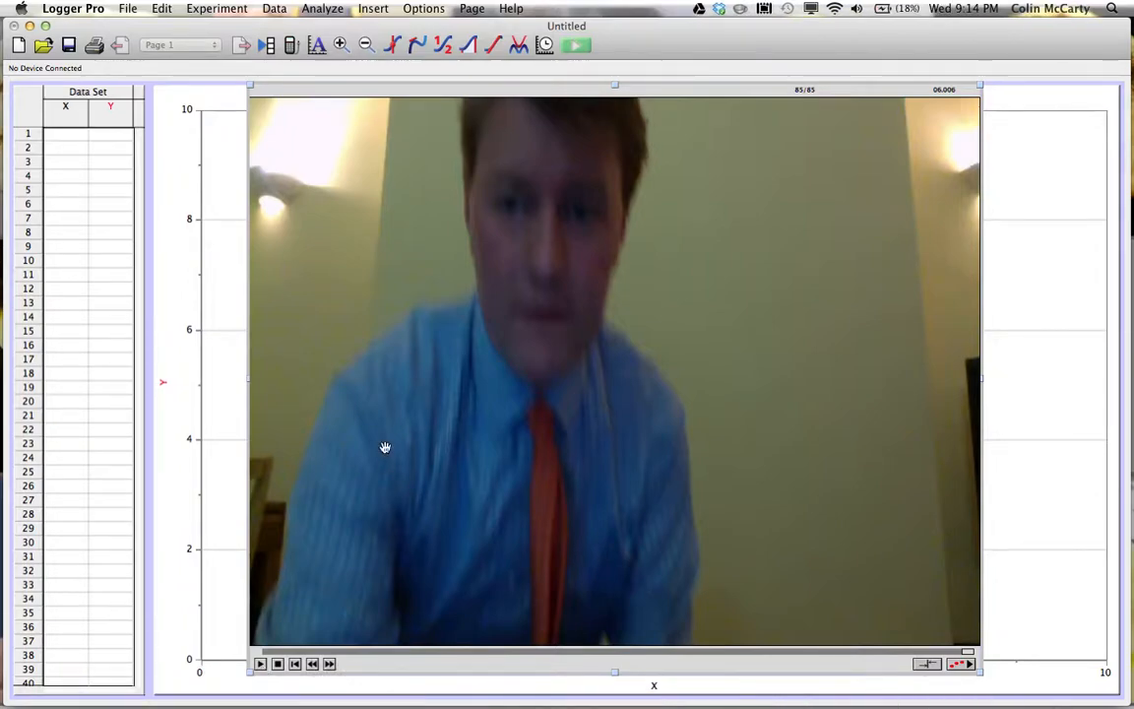
Enable video analysis for the movie and shrink its frame to uncover more of the graph.
click(962, 664)
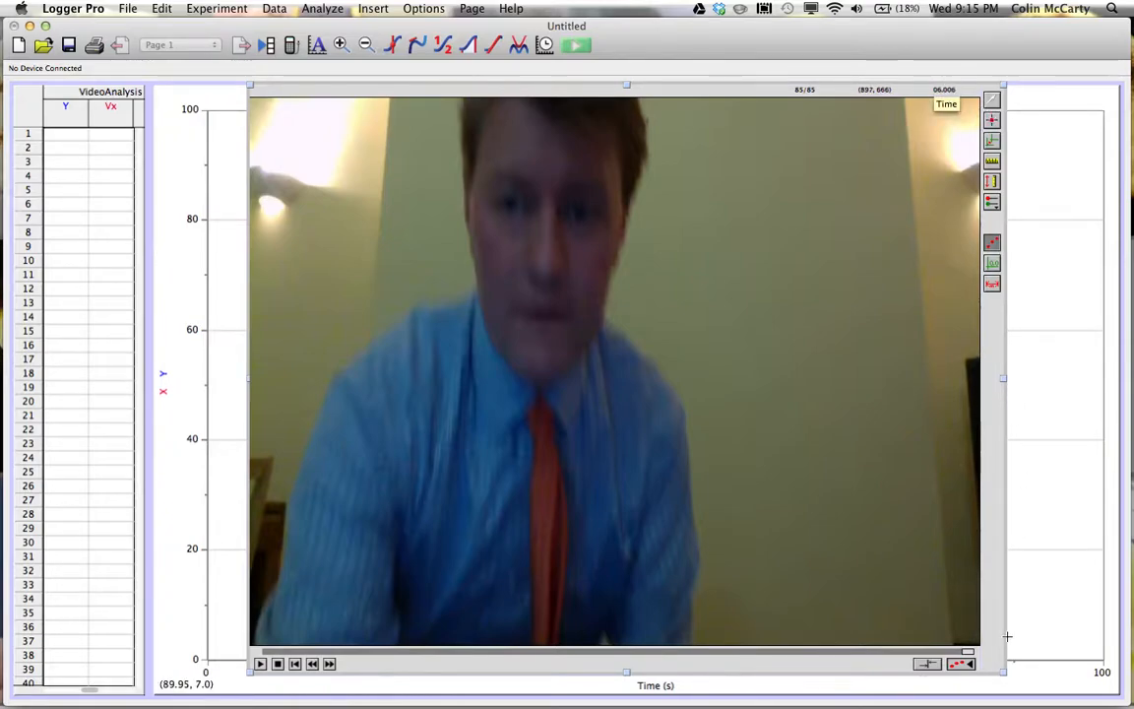
drag(1003, 676, 923, 613)
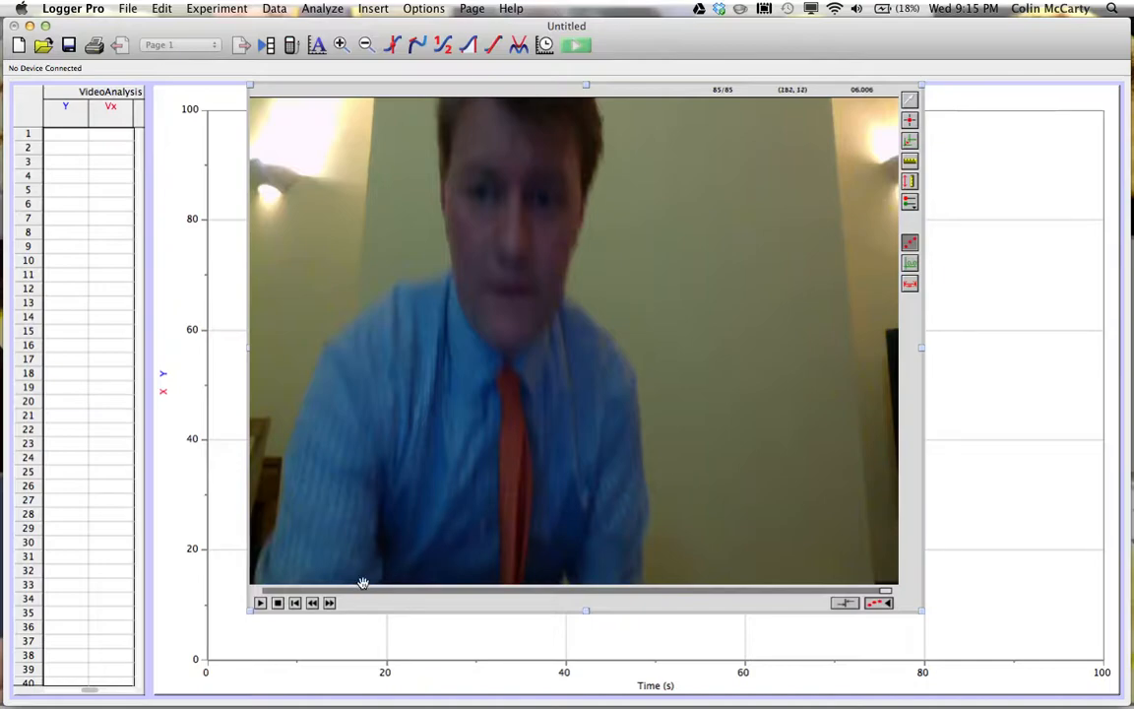
Cue the movie to frame 43, just before the ball's release, and set the origin beside the ball with the x-axis pointing straight down.
drag(887, 596, 591, 594)
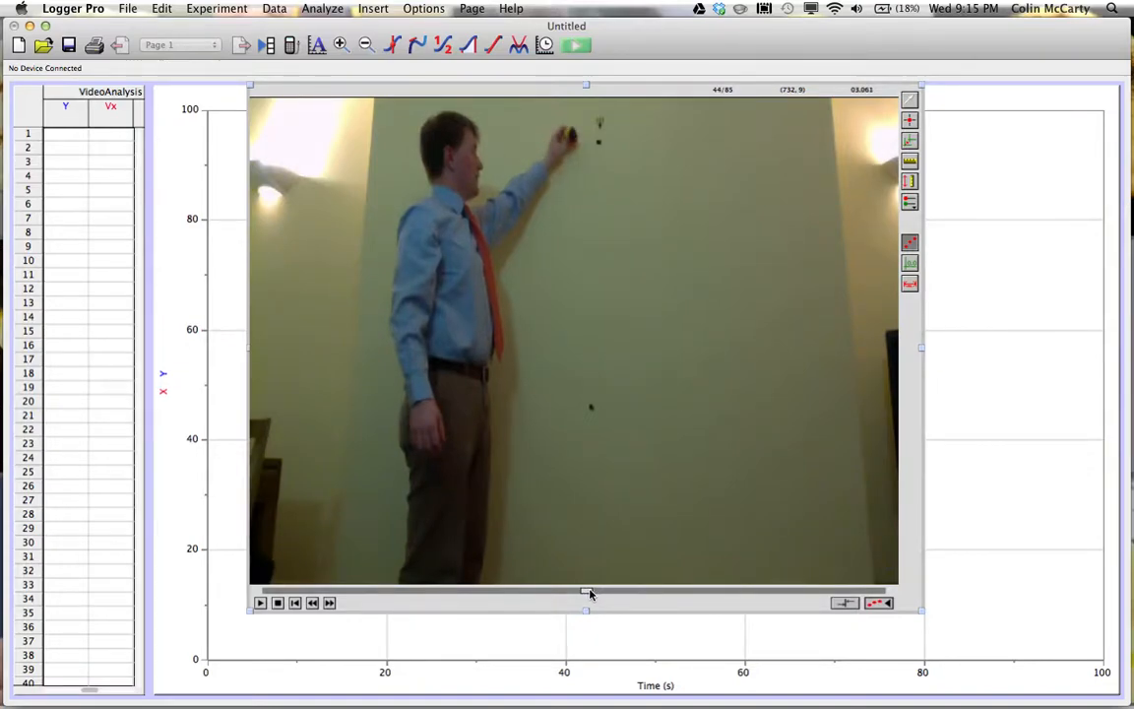
drag(588, 594, 584, 592)
click(910, 141)
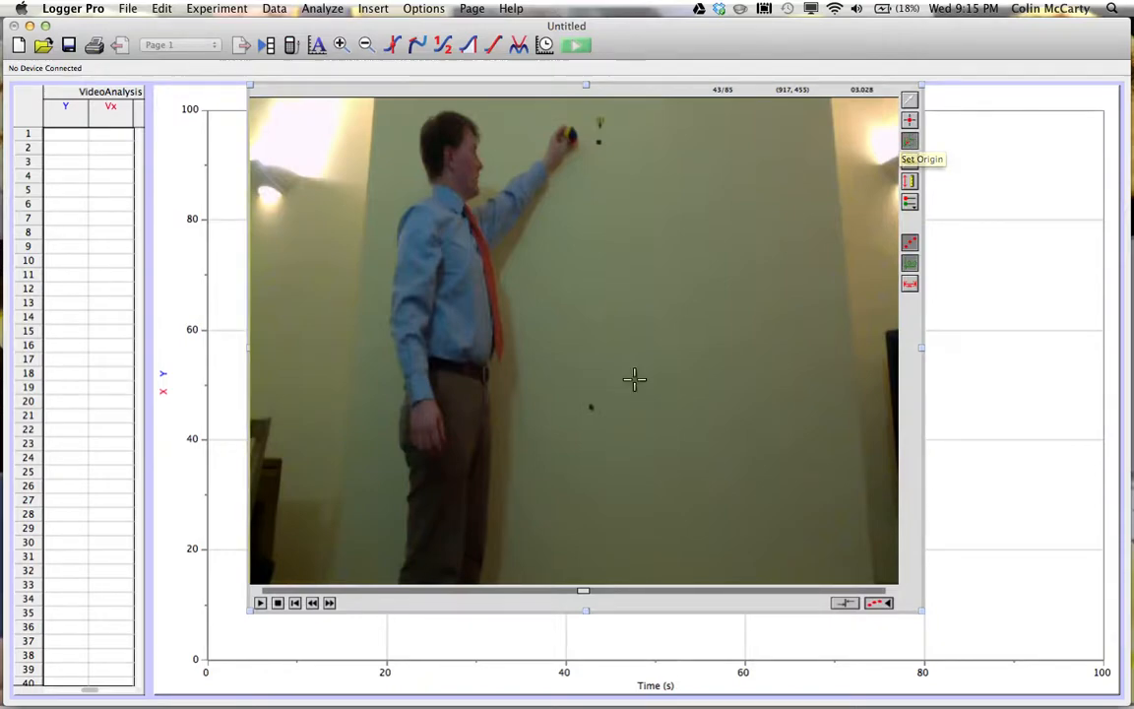
click(542, 289)
drag(541, 261, 565, 127)
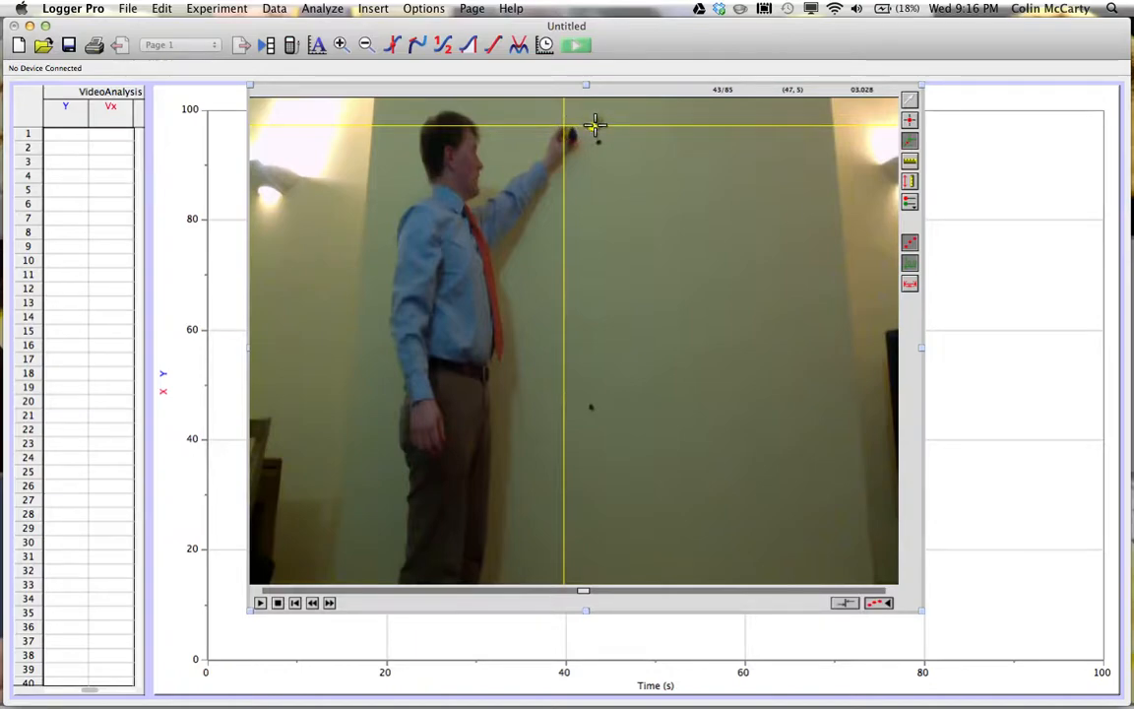
drag(594, 124, 564, 168)
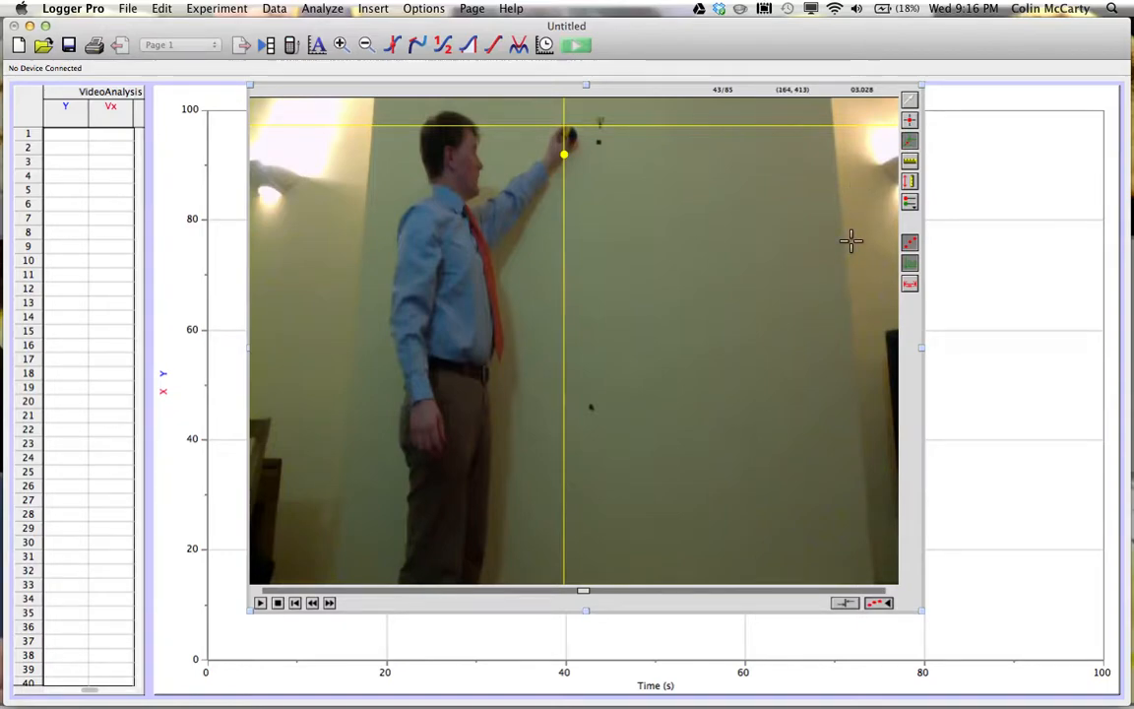
Mark the ball's position in eight consecutive frames, from frame 43 through frame 50, as it falls.
click(911, 122)
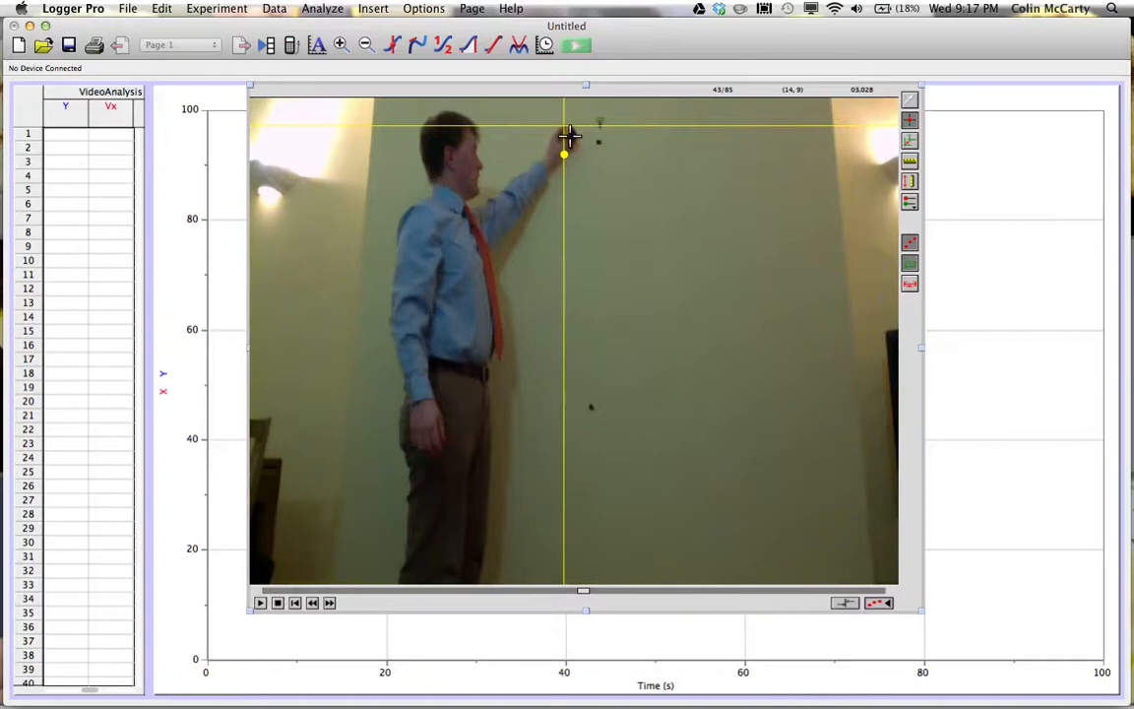
click(568, 135)
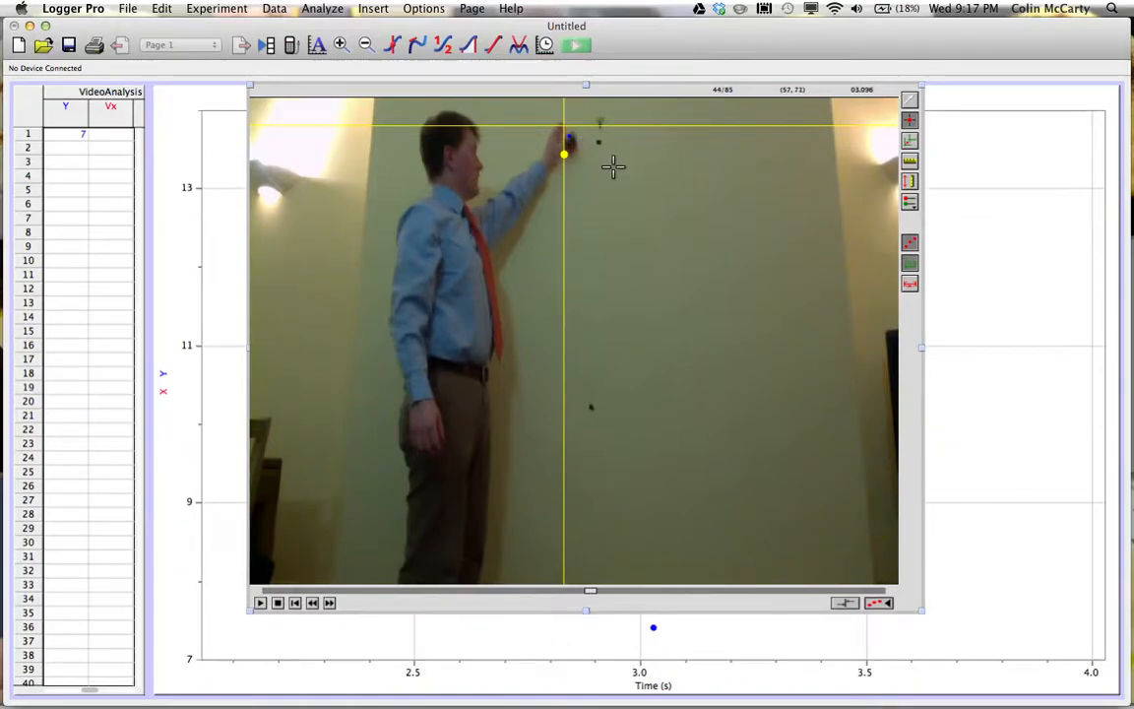
click(568, 146)
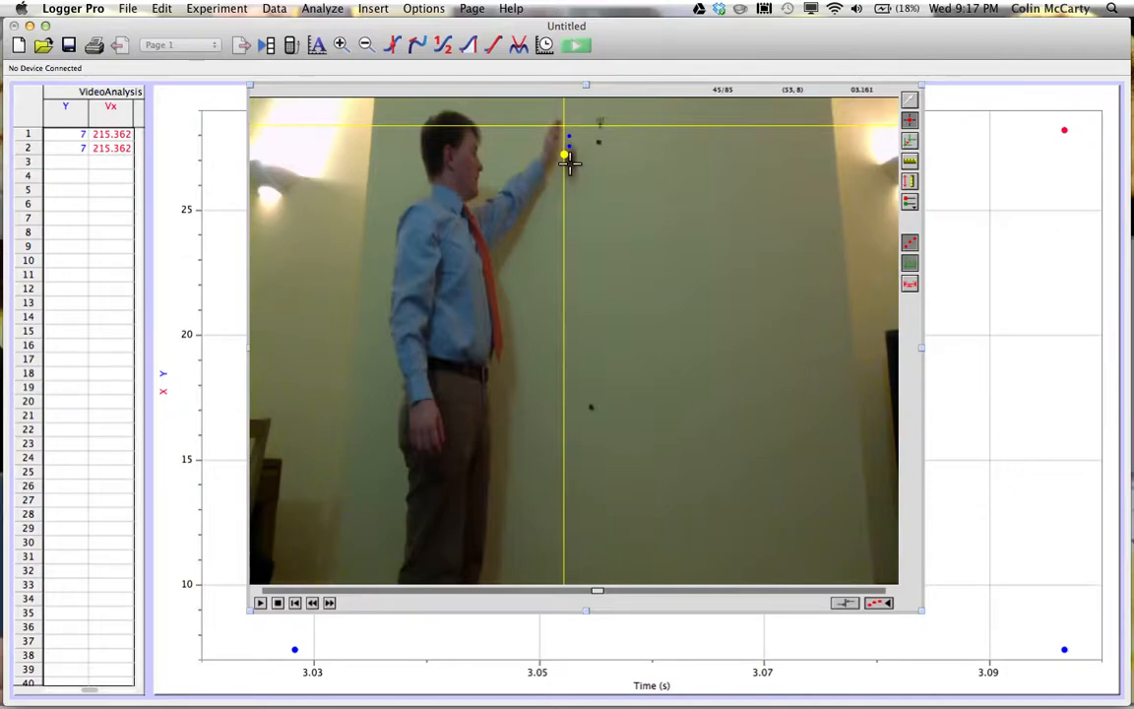
click(569, 160)
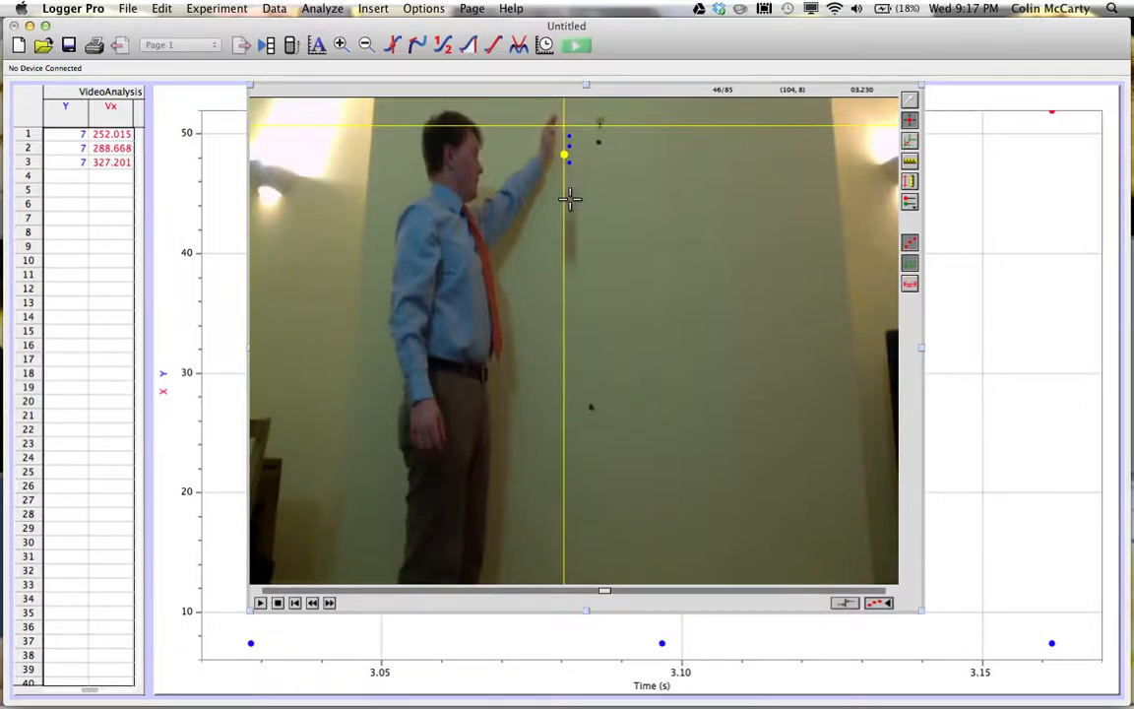
click(569, 200)
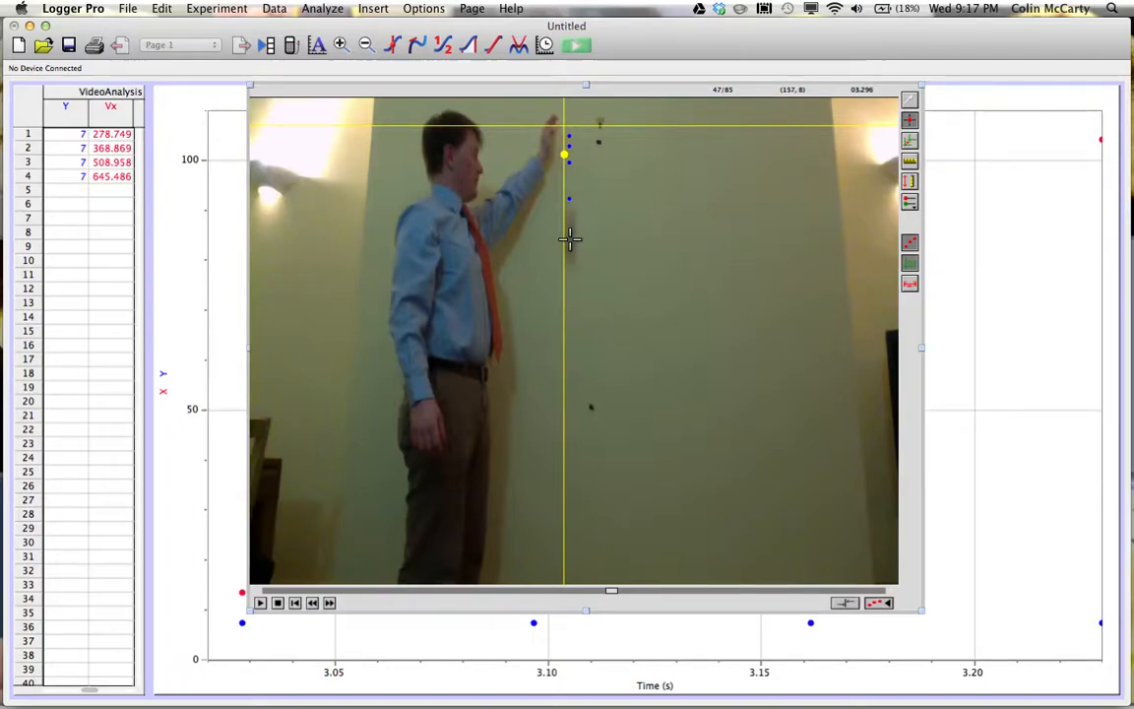
click(570, 247)
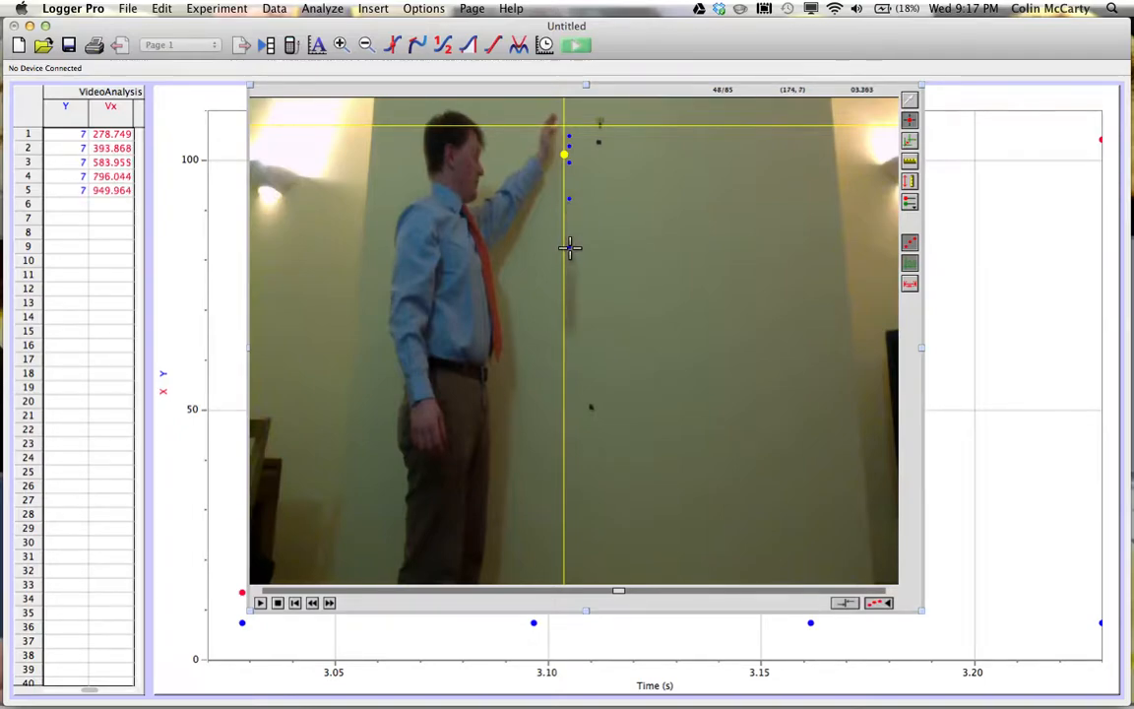
click(569, 313)
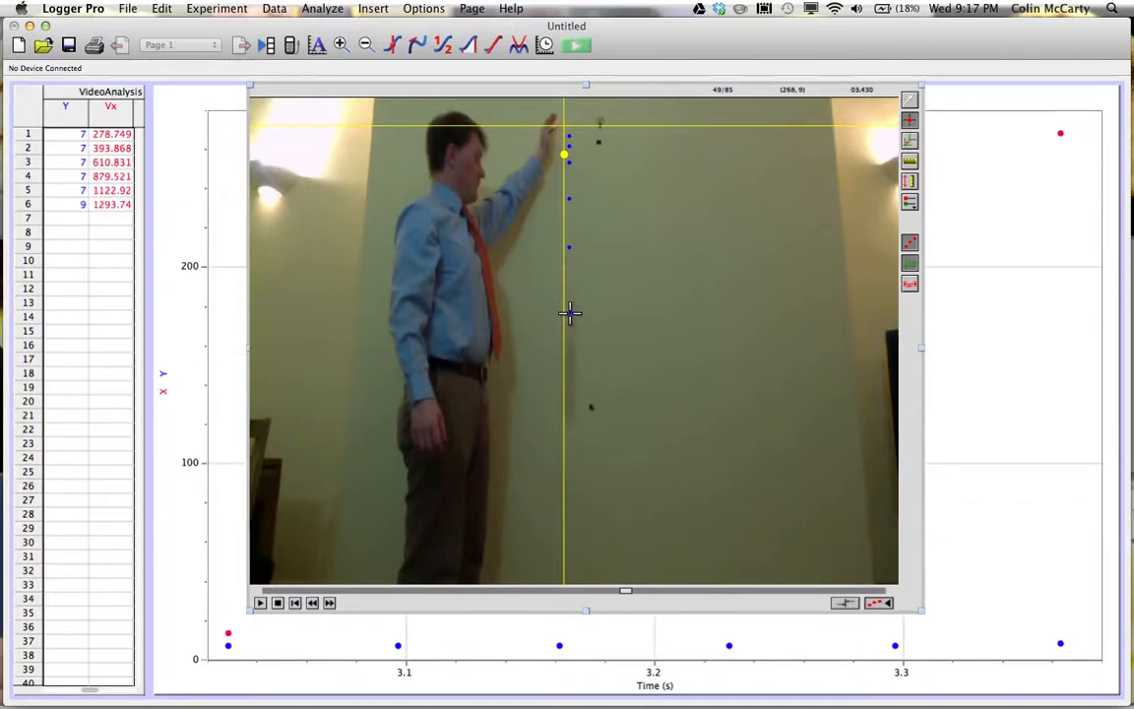
click(569, 402)
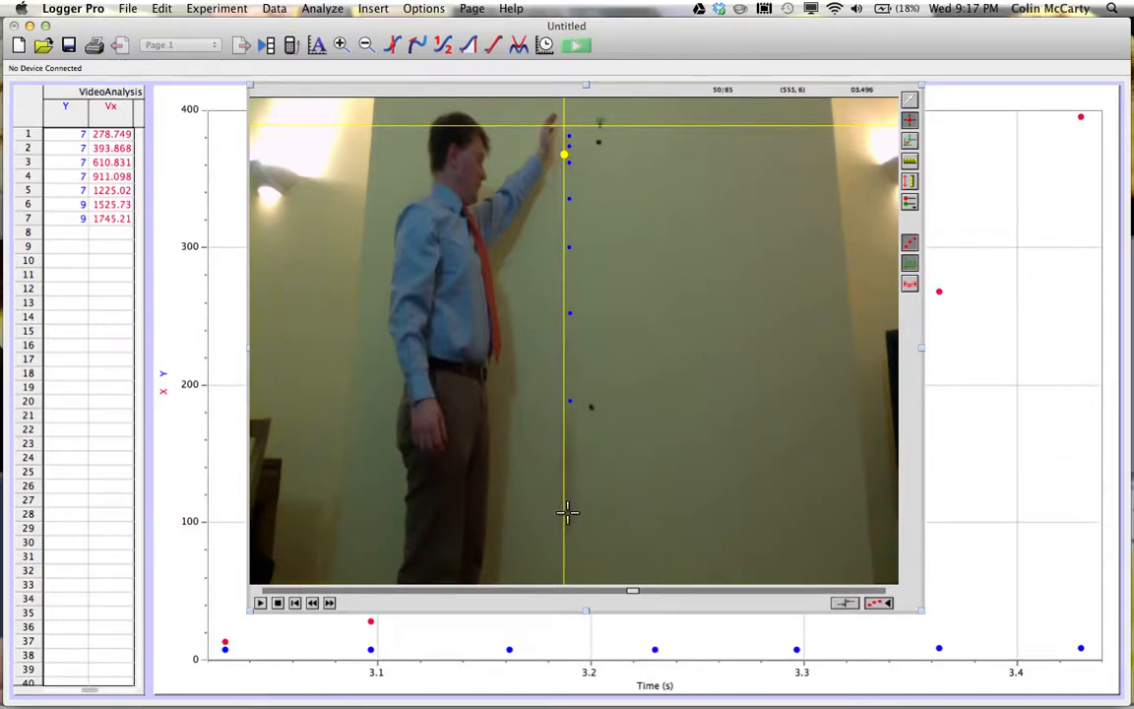
click(569, 512)
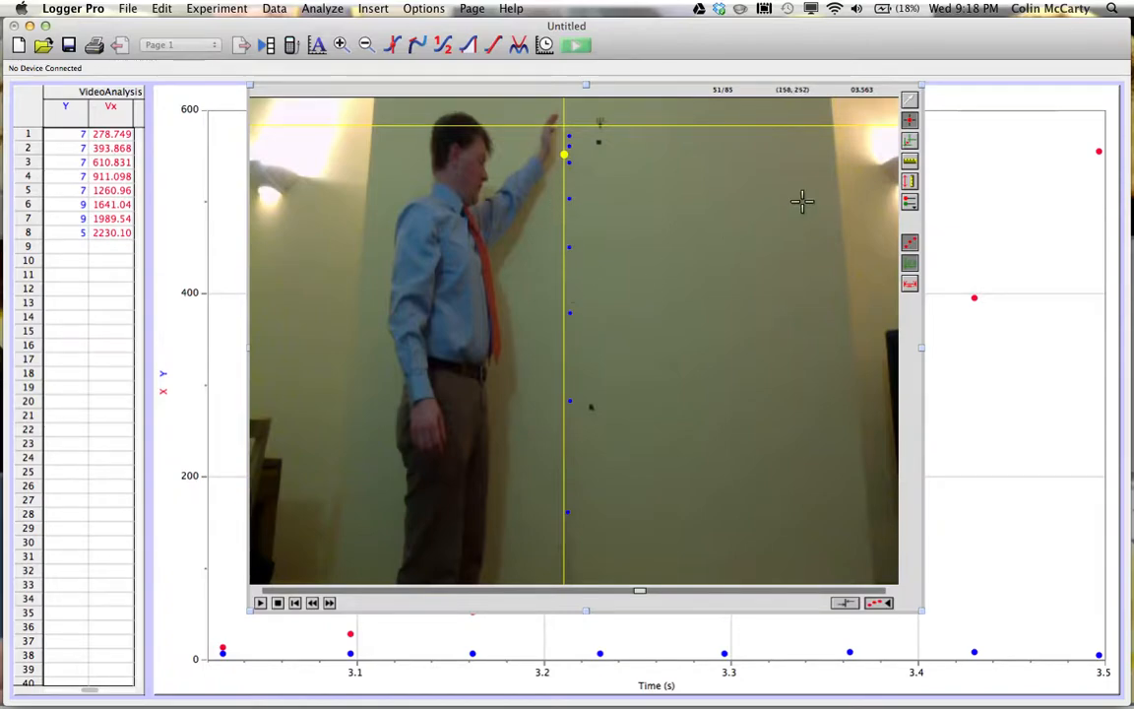
Set the movie scale to 1 m between the upper and lower marks on the wall.
click(912, 163)
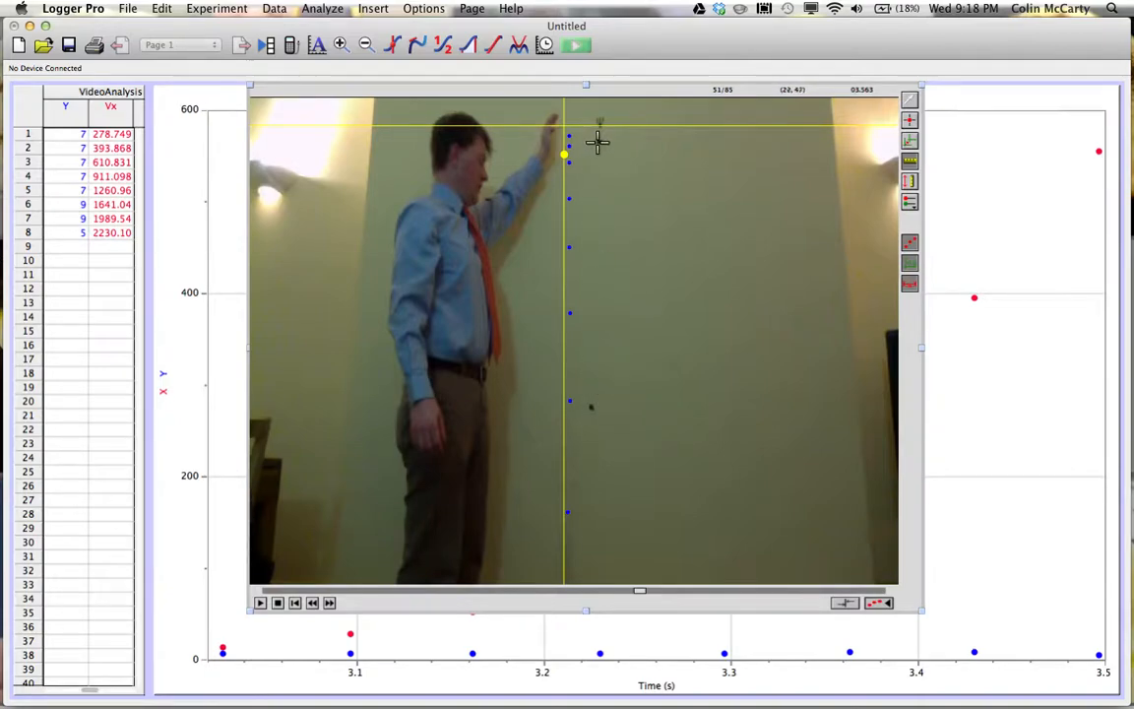
drag(599, 143, 593, 406)
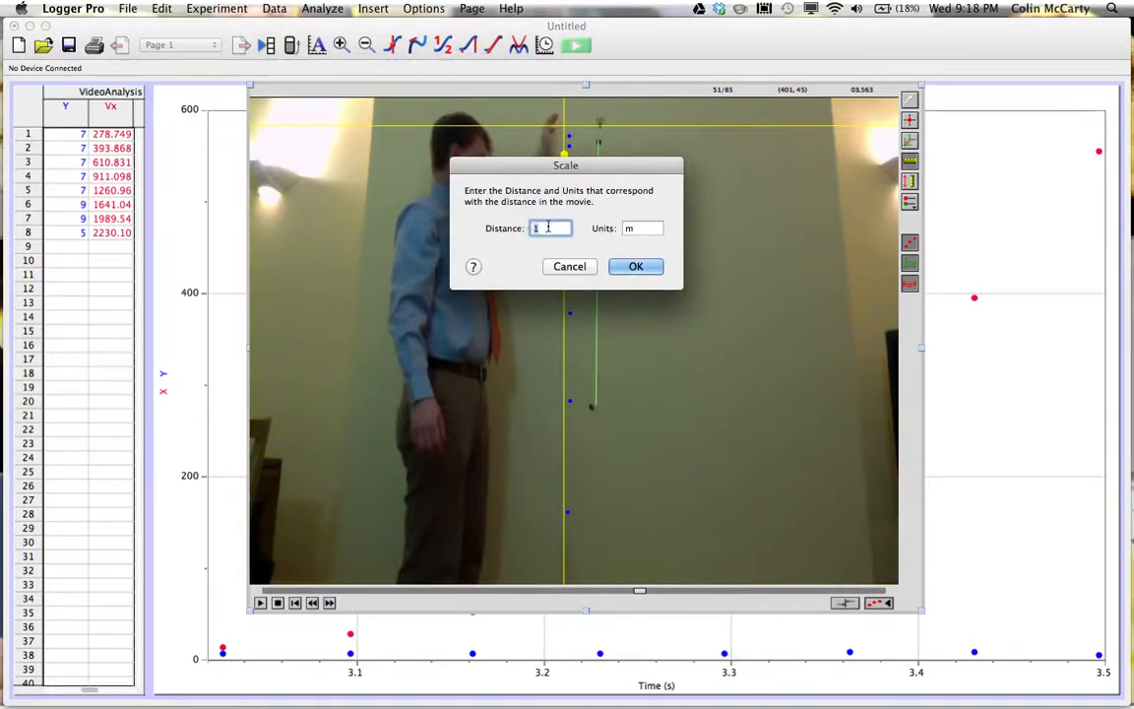
click(628, 267)
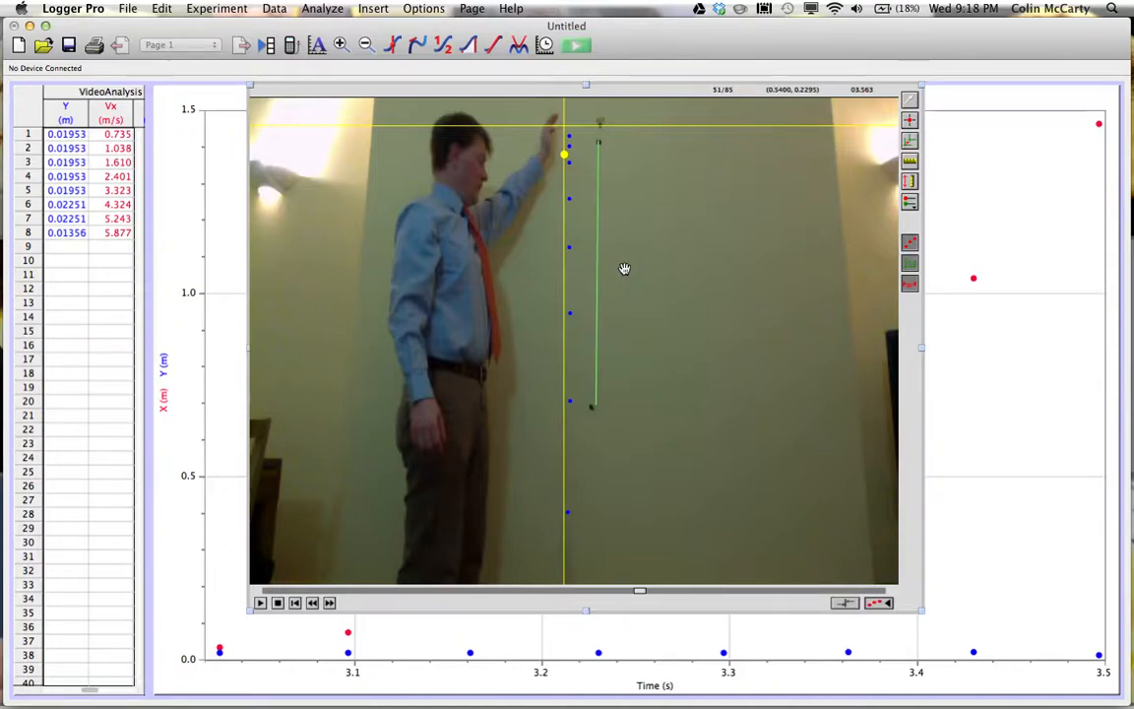
Auto-arrange the page so movie, table and graph no longer overlap, and plot X Velocity on the graph's vertical axis.
key(super+r)
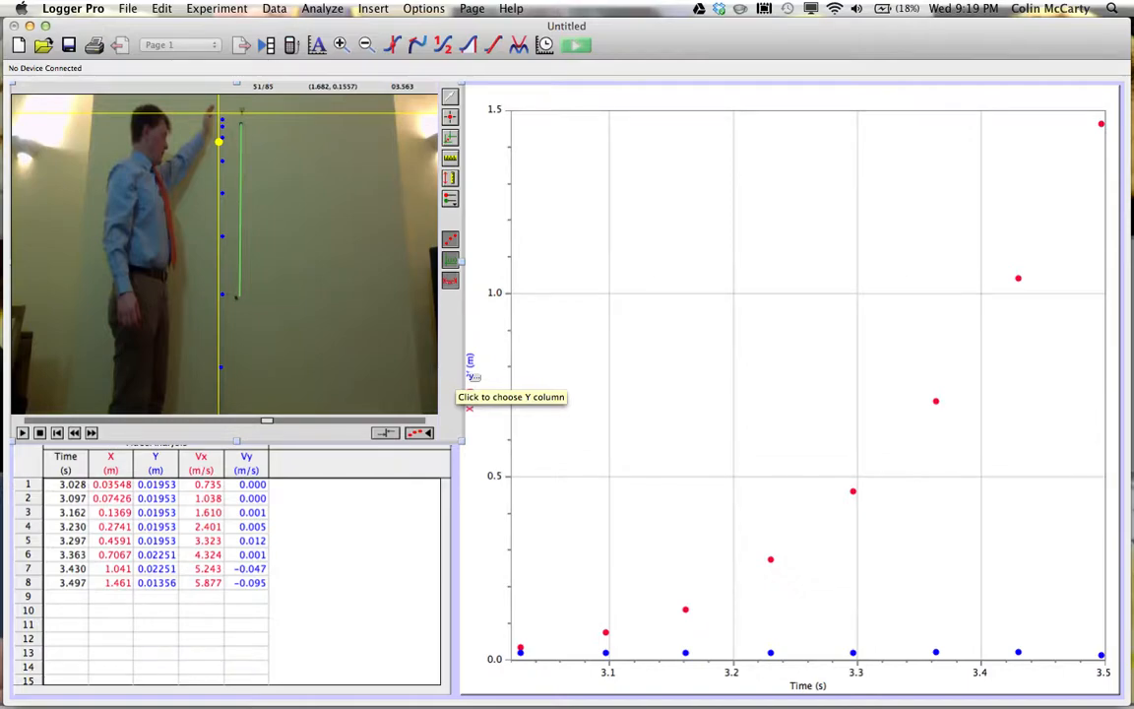
click(473, 376)
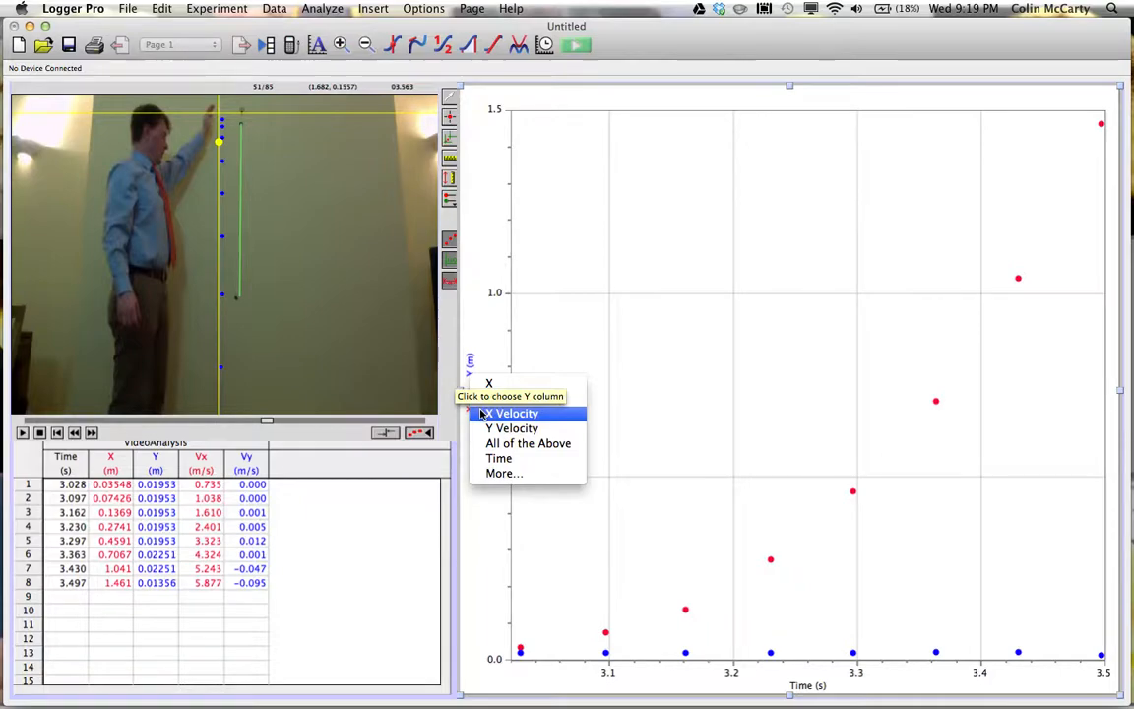
click(482, 414)
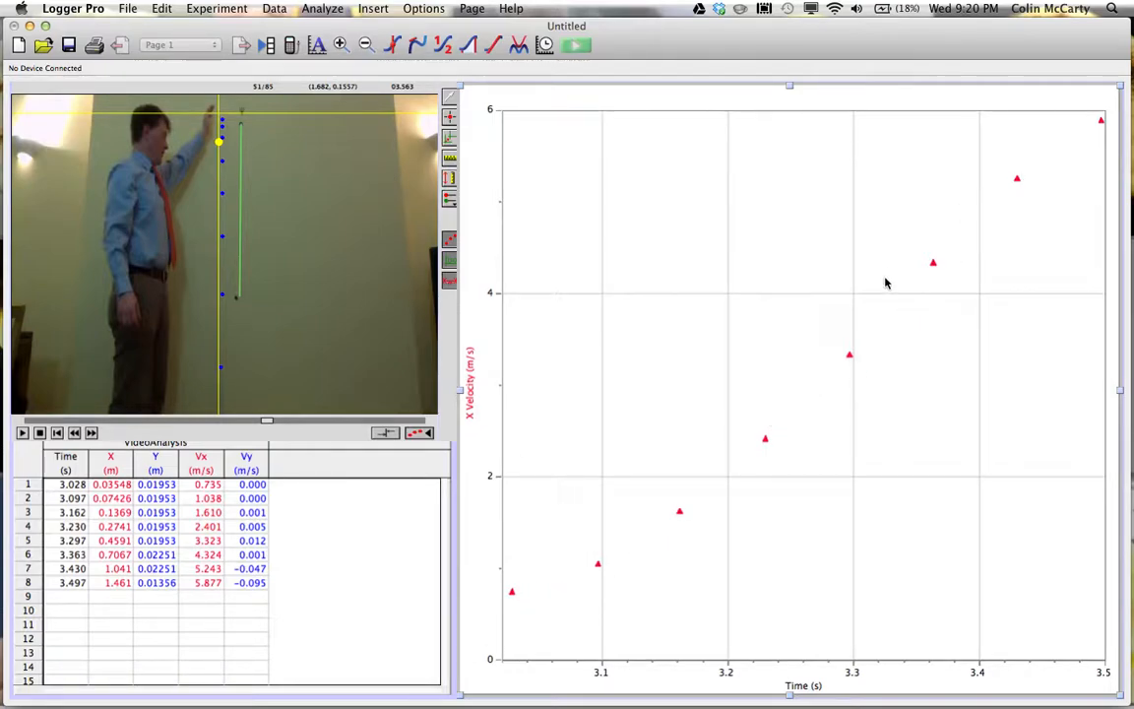
Format the X Velocity column's points as medium-sized filled circles in blue.
double_click(850, 357)
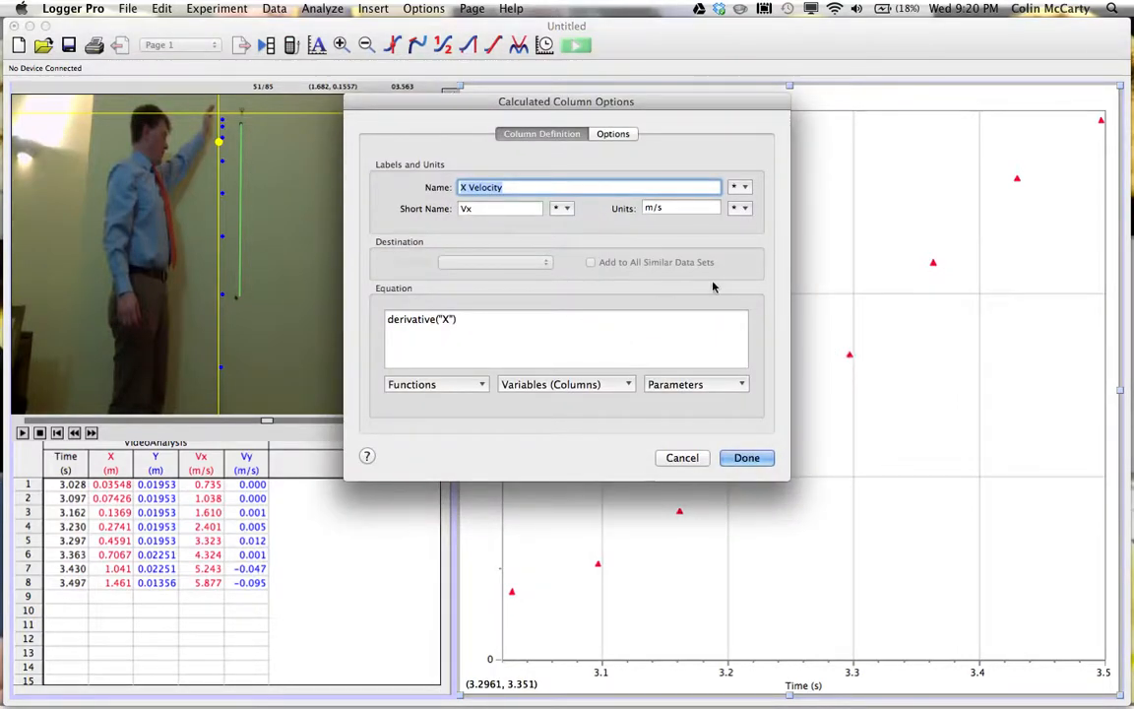
click(615, 134)
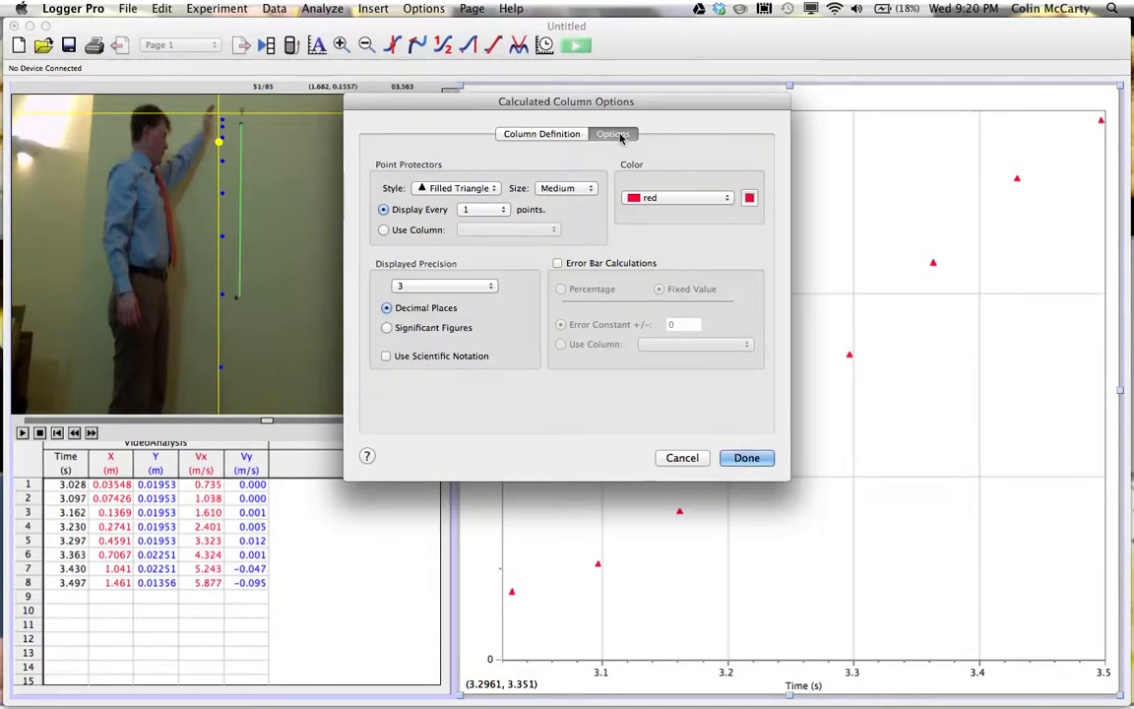
click(492, 188)
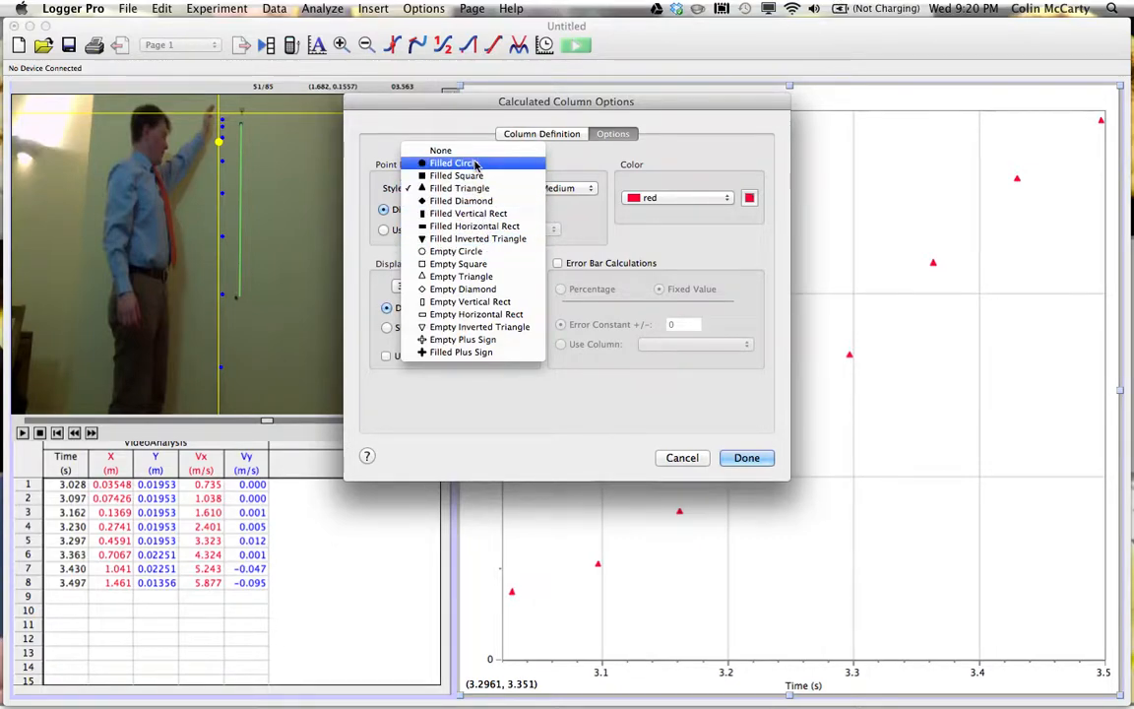
click(475, 164)
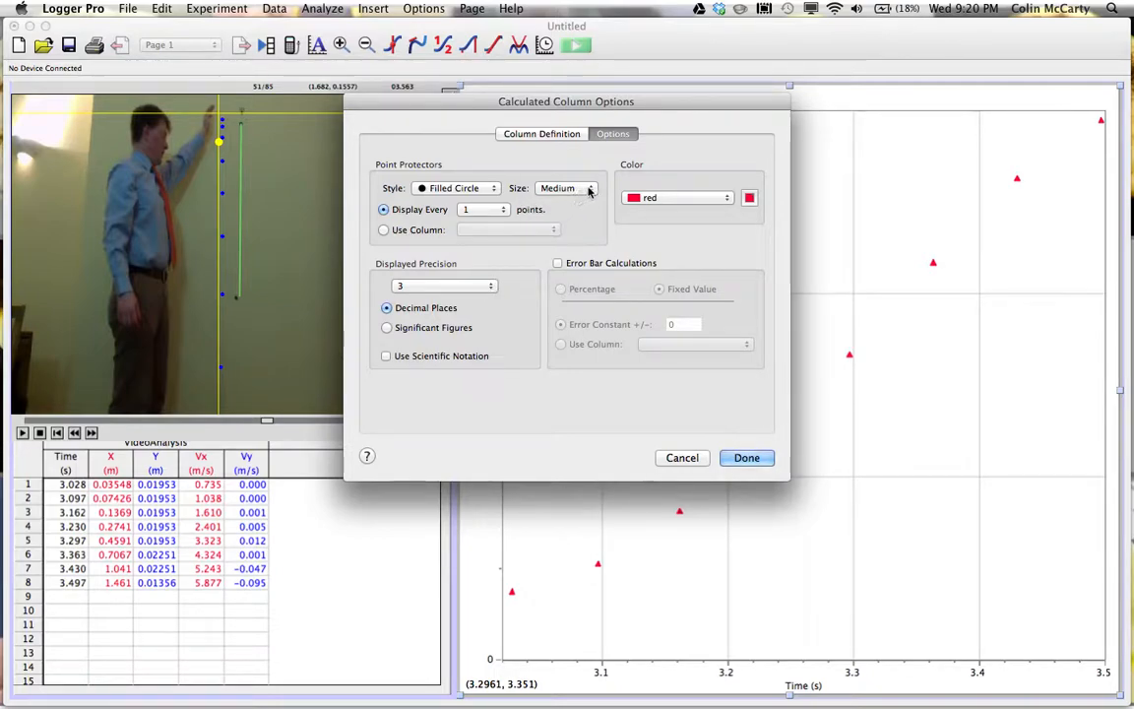
click(590, 188)
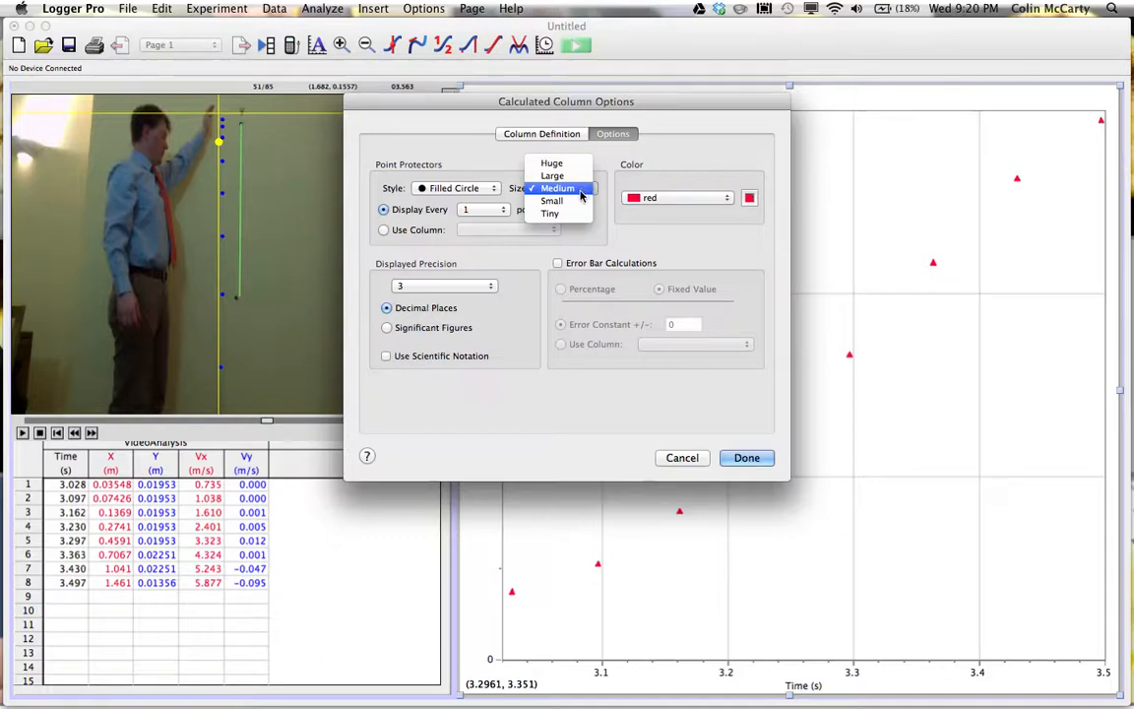
click(571, 188)
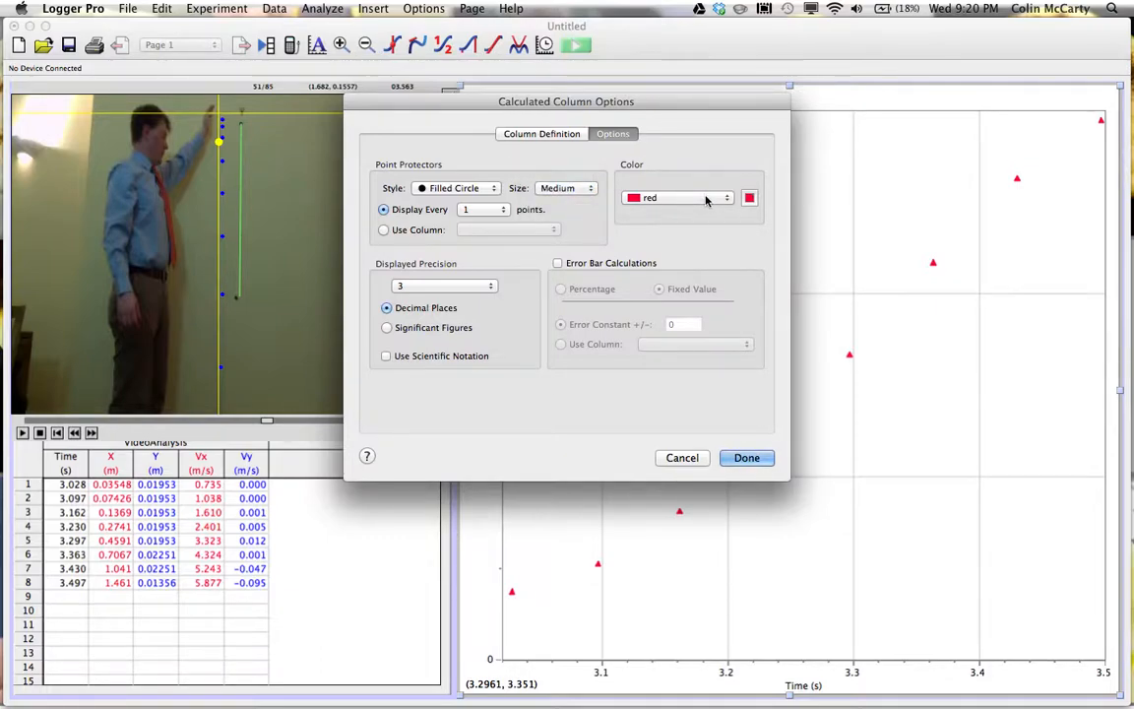
click(728, 198)
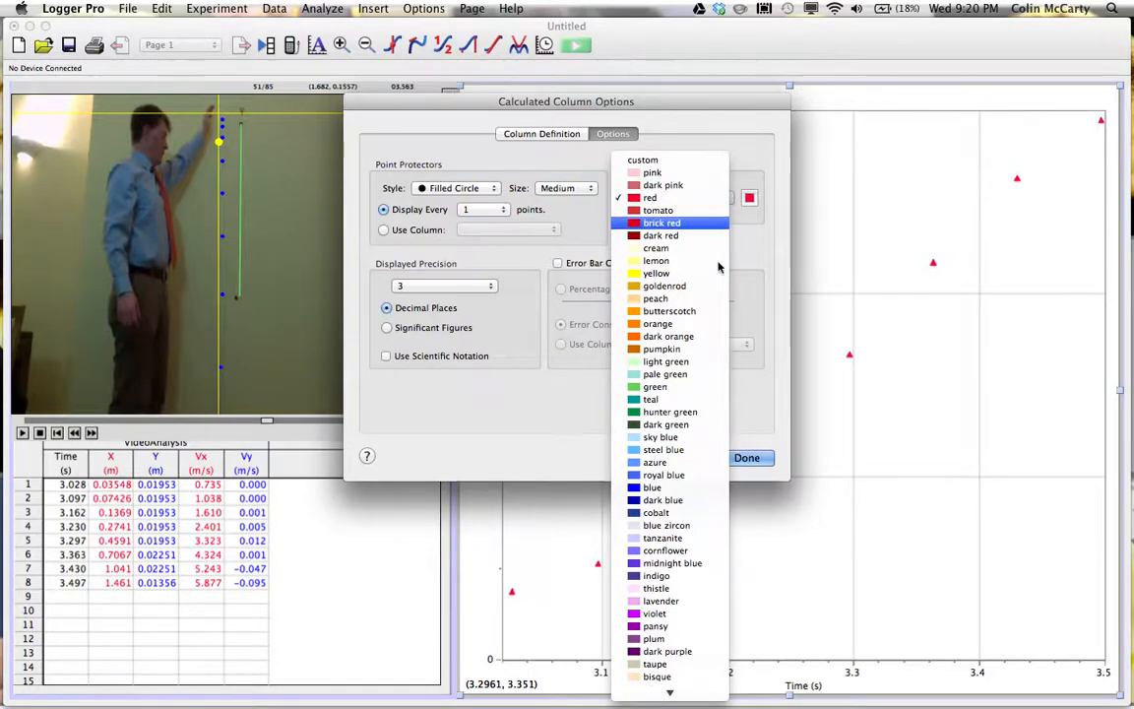
click(673, 487)
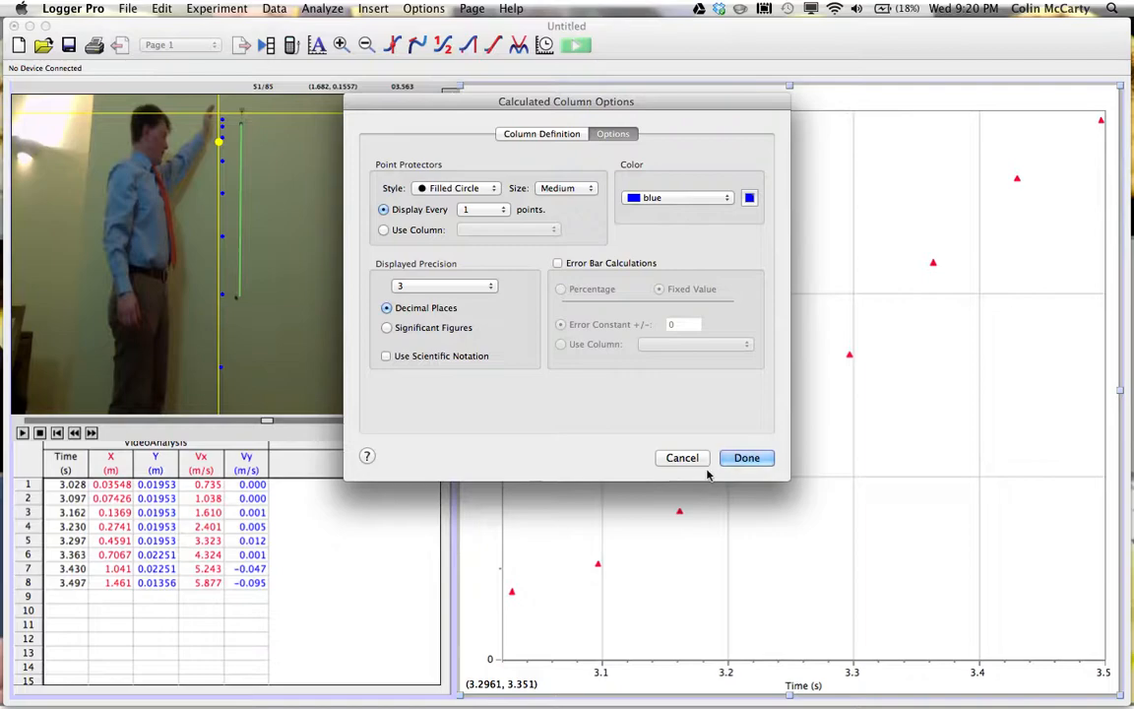
click(737, 457)
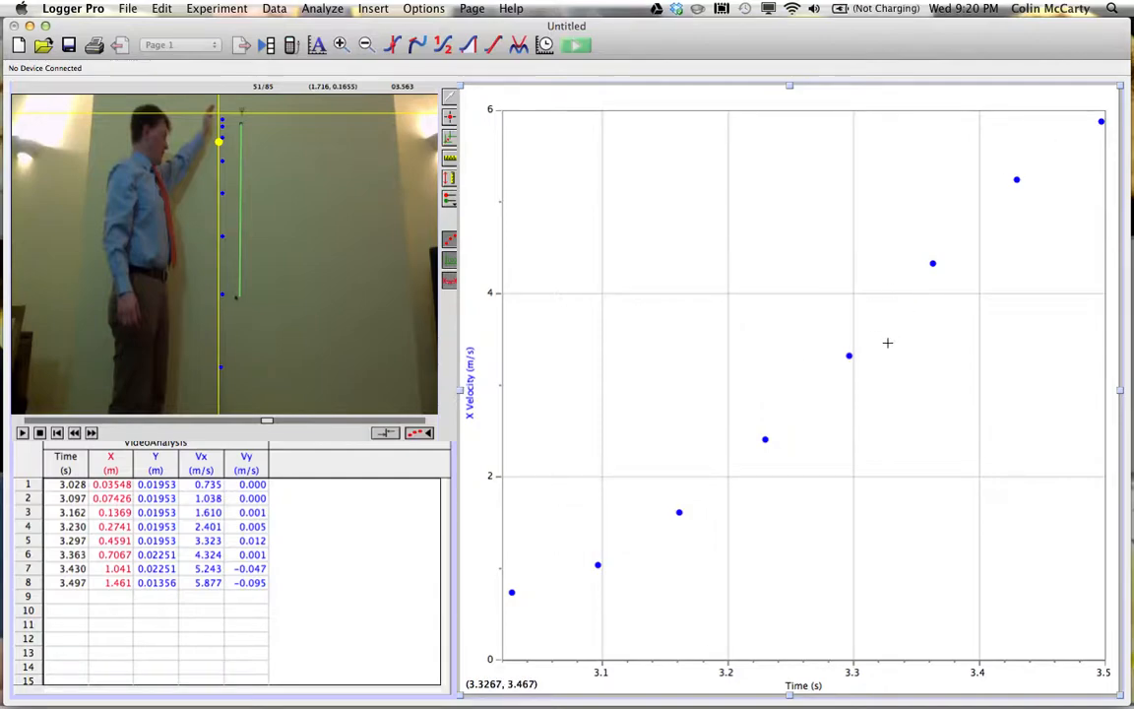
Connect the points on the velocity-time graph with lines.
double_click(913, 388)
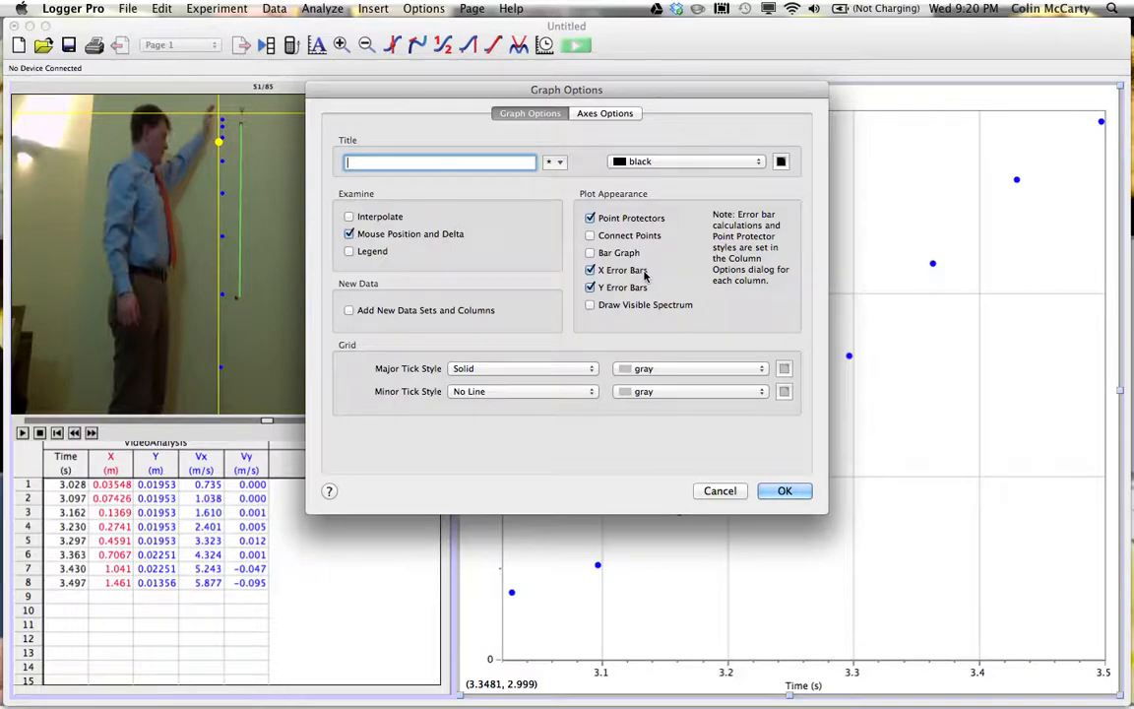
click(591, 237)
click(788, 489)
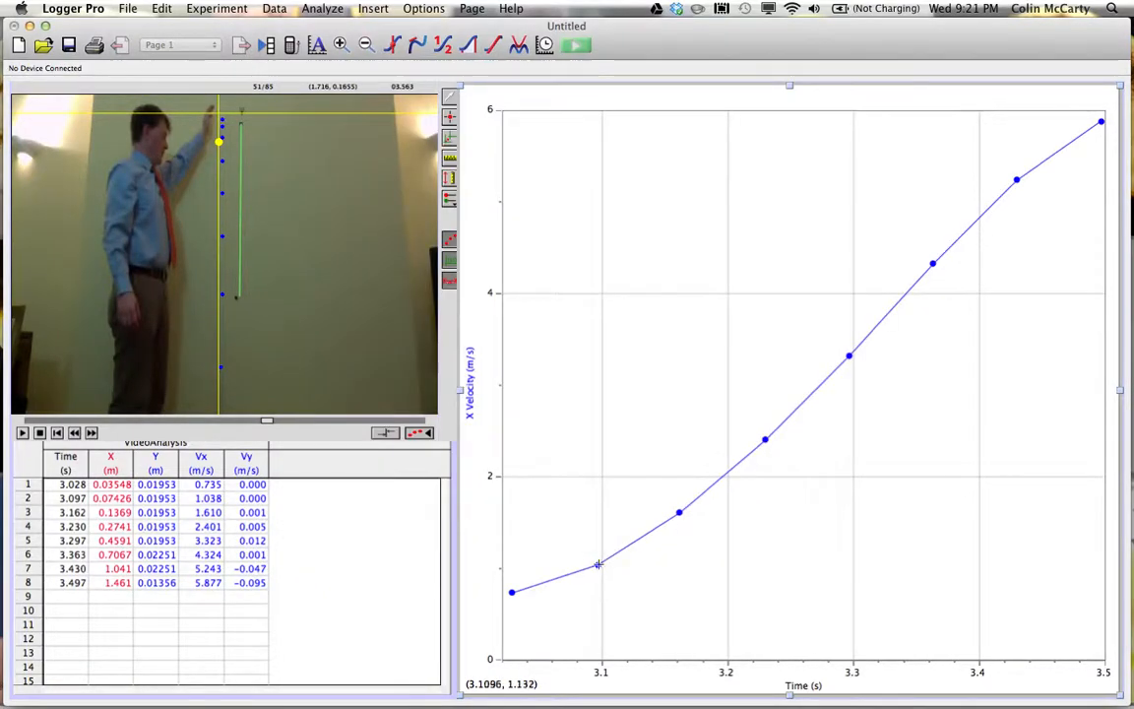